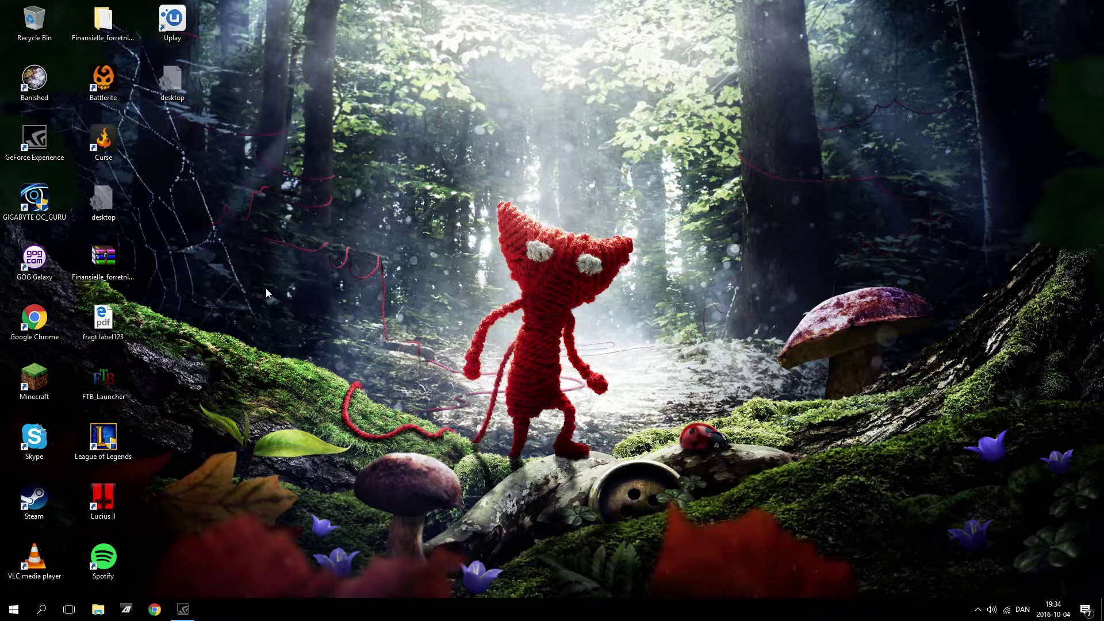
pyautogui.click(14, 608)
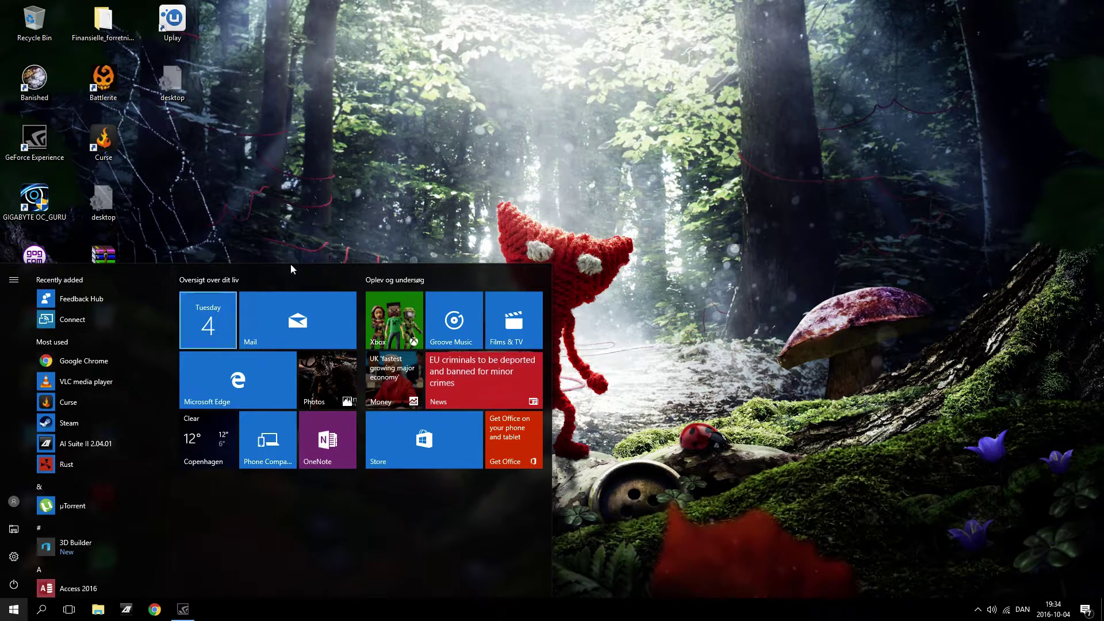
pyautogui.click(423, 204)
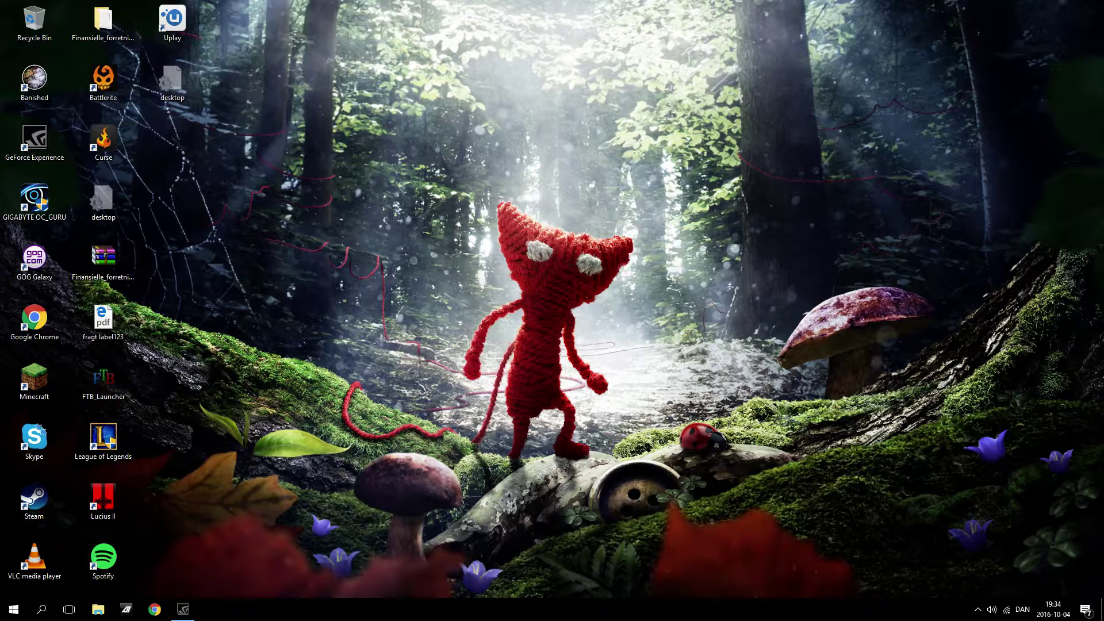
# Step: Open Google Chrome and maximize its window
pyautogui.click(151, 615)
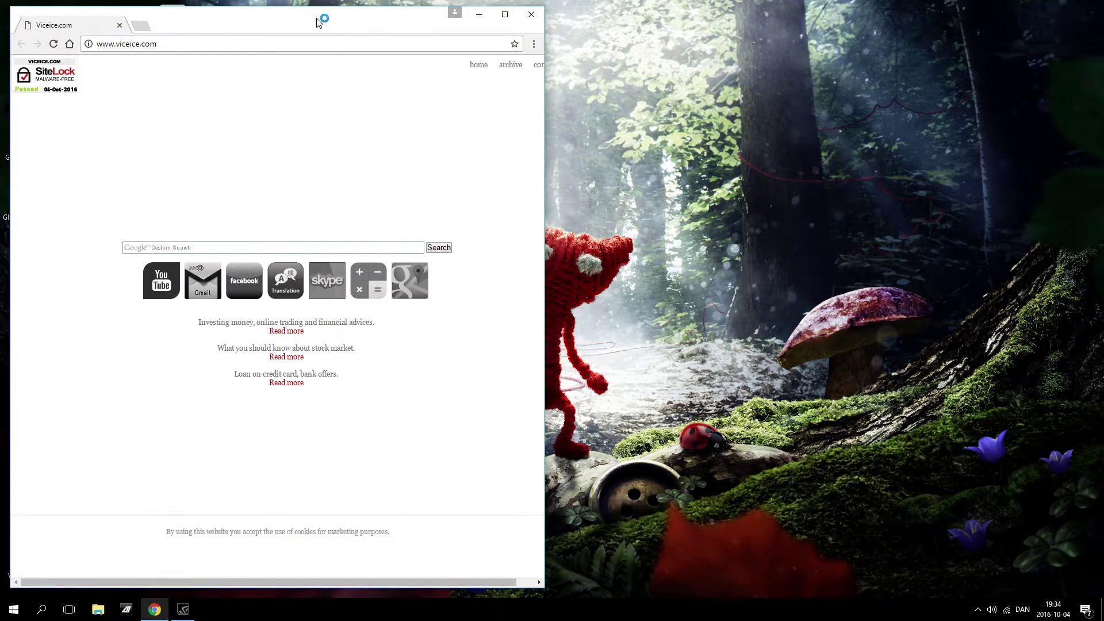
pyautogui.moveTo(320, 19); pyautogui.dragTo(548, 1)
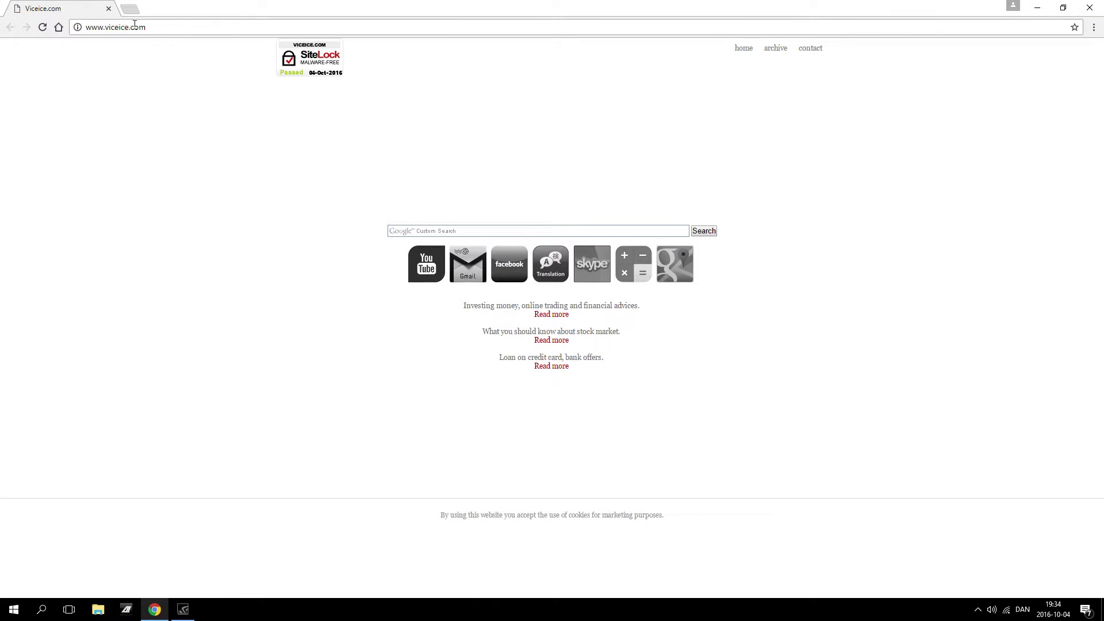
# Step: Search for flowers from the address bar, look over the results and return to the Viceice.com start page
pyautogui.click(153, 31)
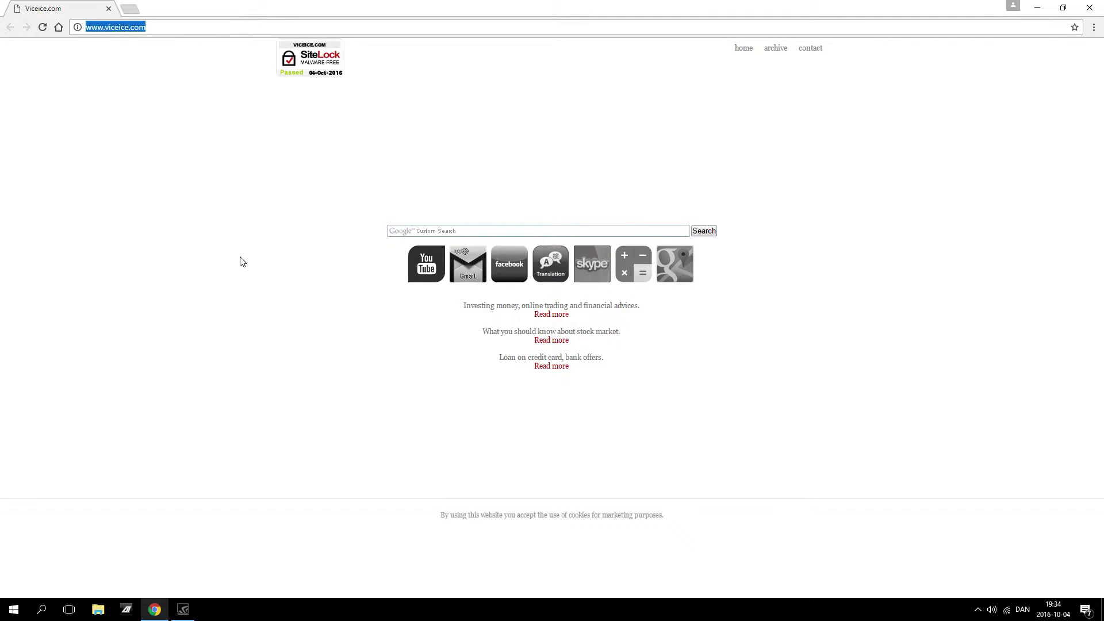
pyautogui.write('flowers')
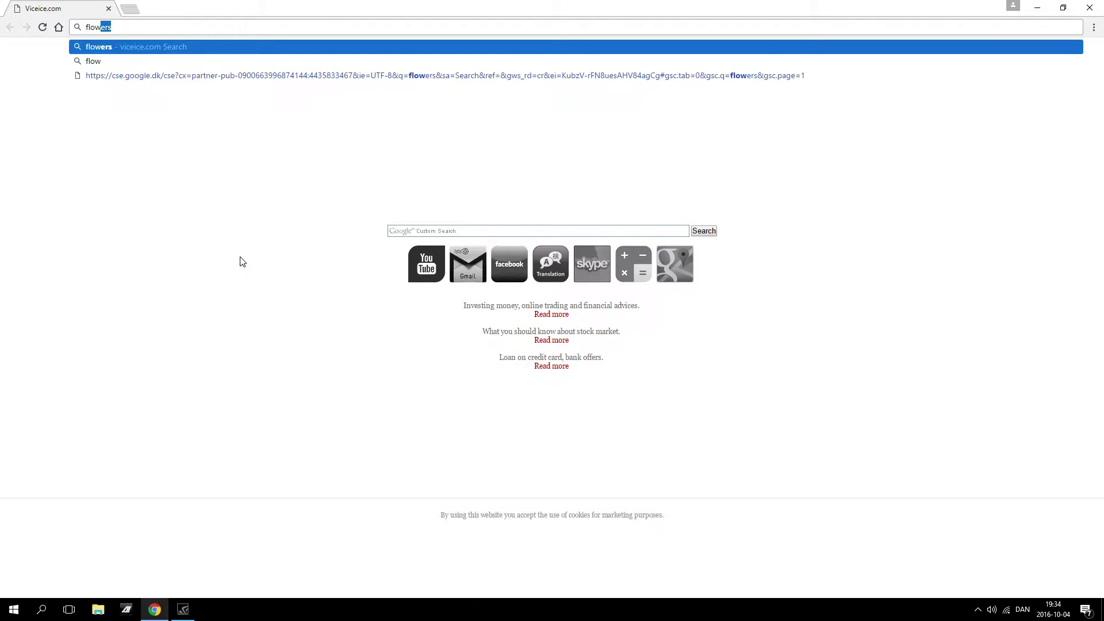
pyautogui.press('Return')
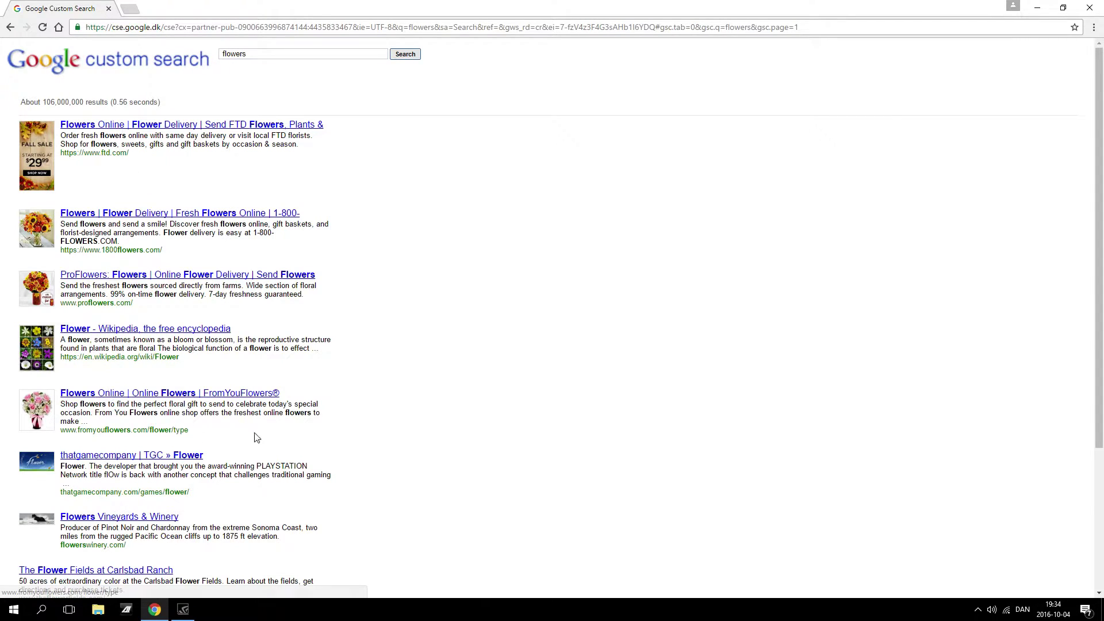
pyautogui.scroll(-1, 400, 396)
pyautogui.scroll(1, 387, 401)
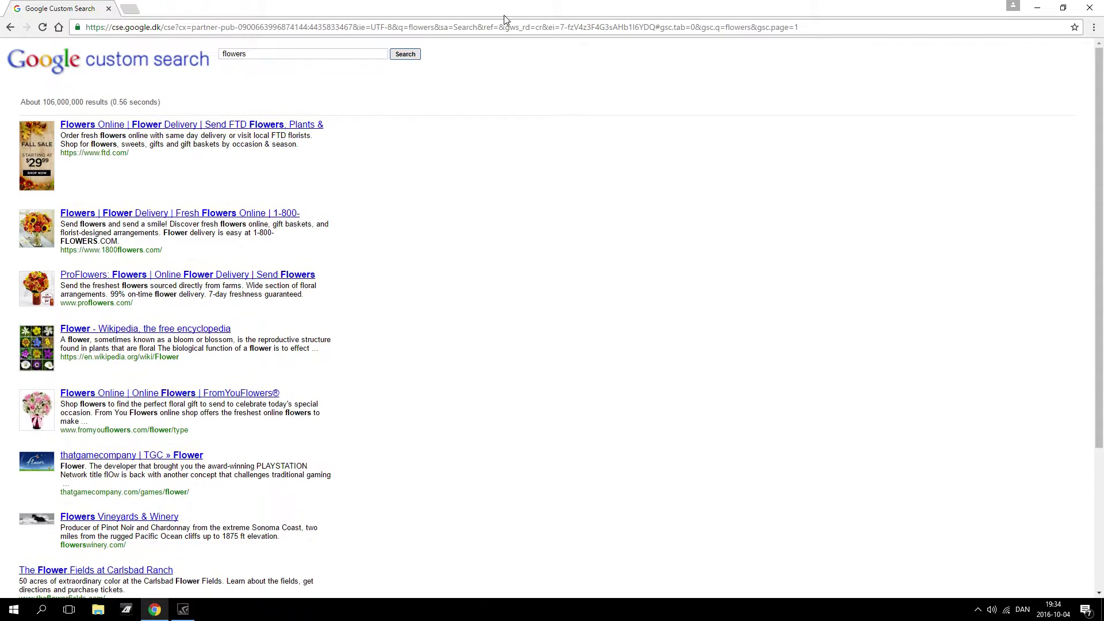
pyautogui.click(11, 28)
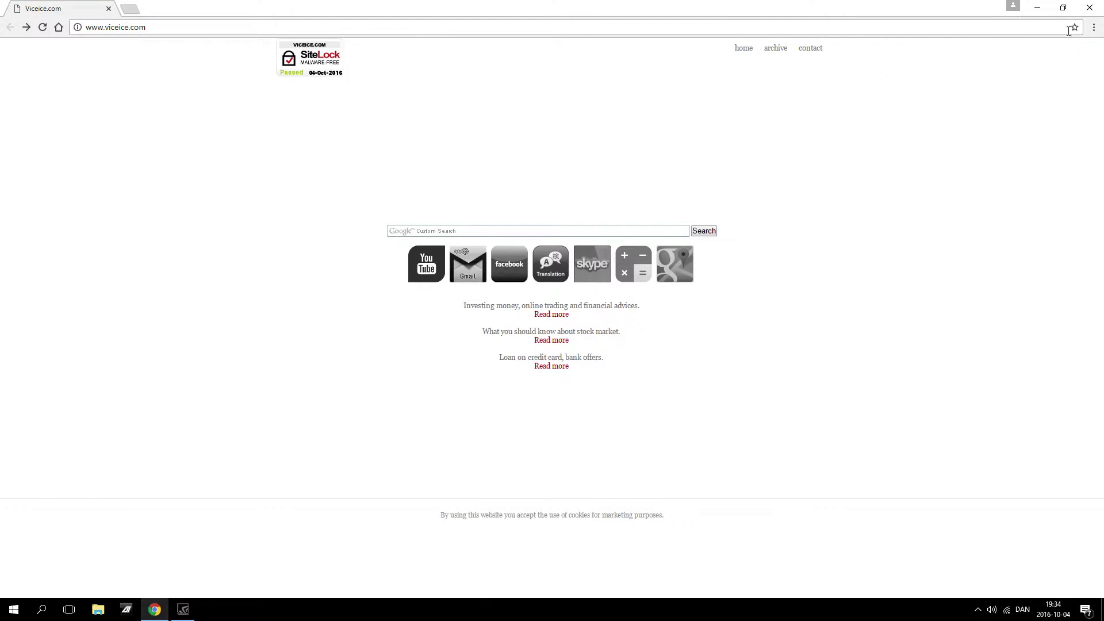
# Step: Remove Viceice.com from the startup pages in Chrome's settings and save the change
pyautogui.click(1094, 28)
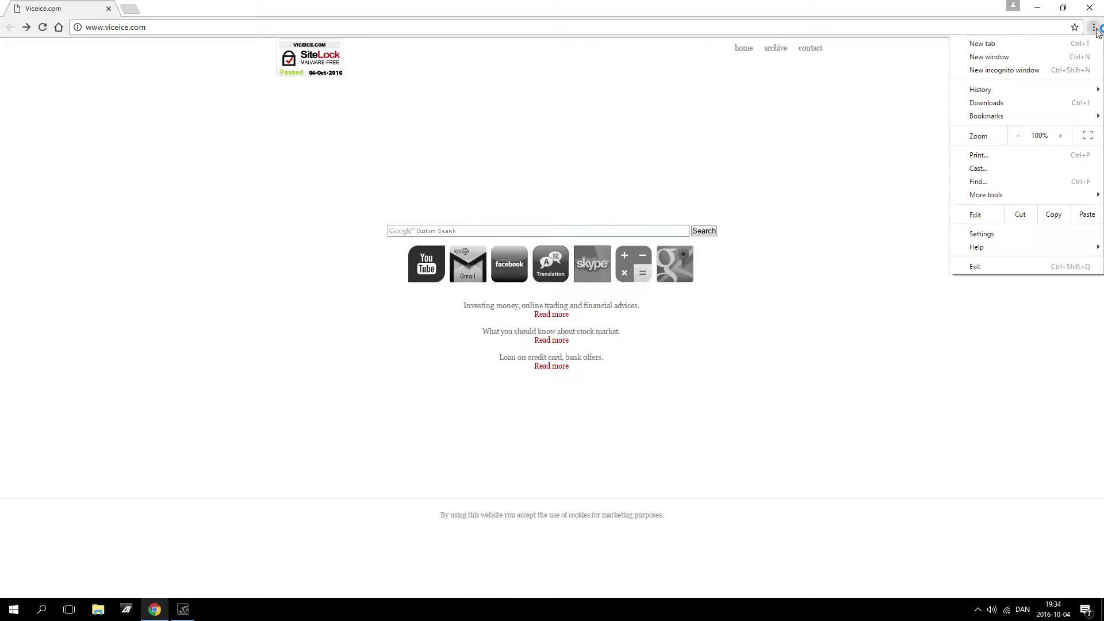
pyautogui.click(1007, 236)
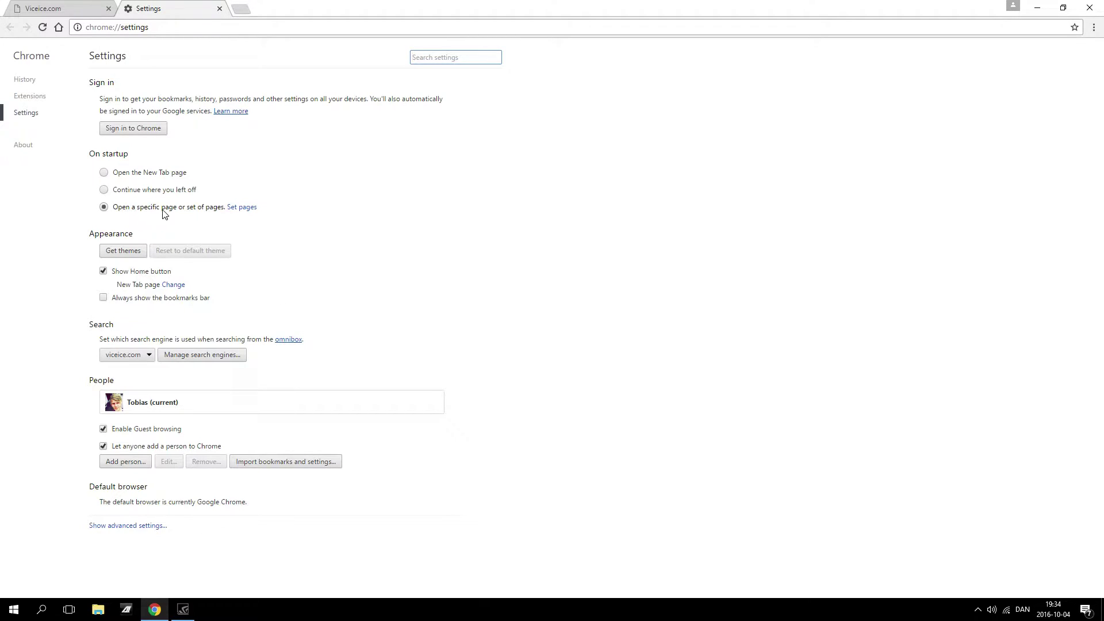
pyautogui.click(249, 209)
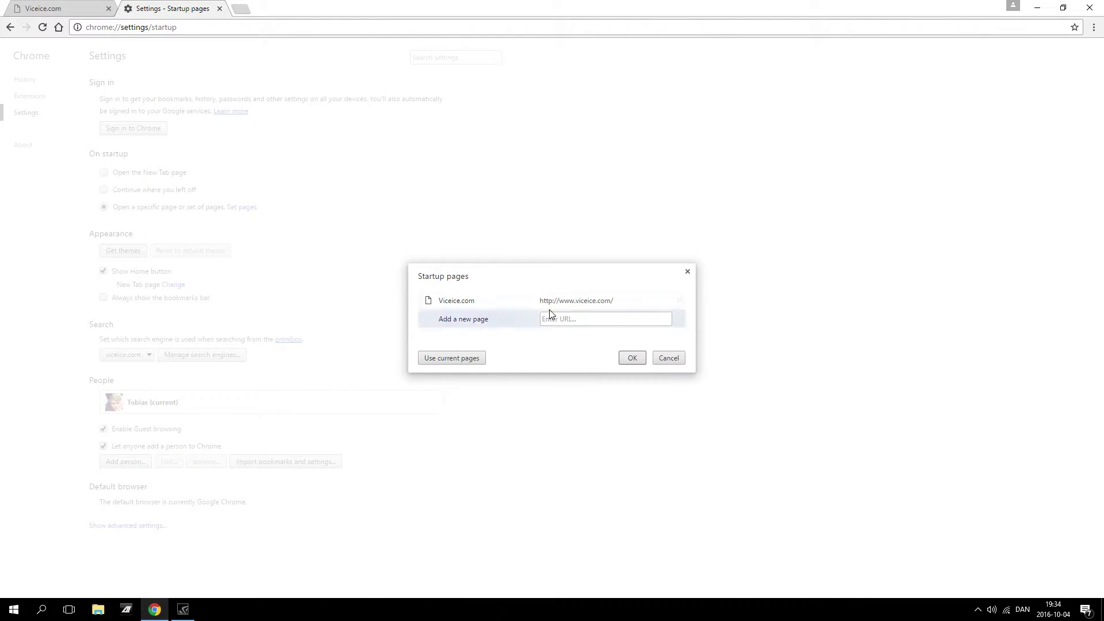
pyautogui.click(679, 300)
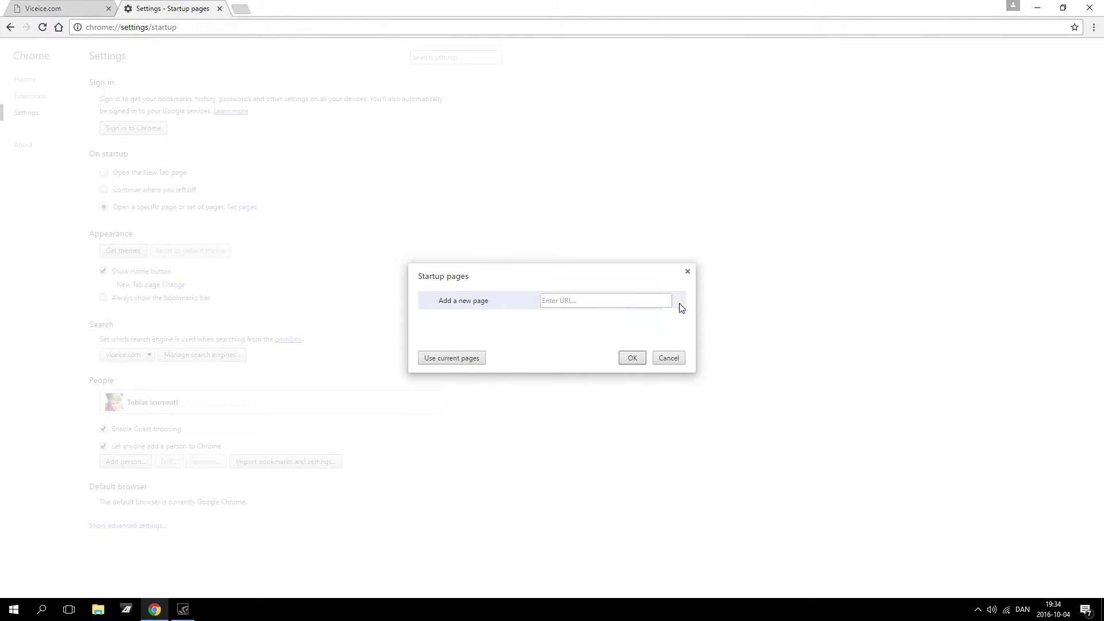
pyautogui.click(636, 360)
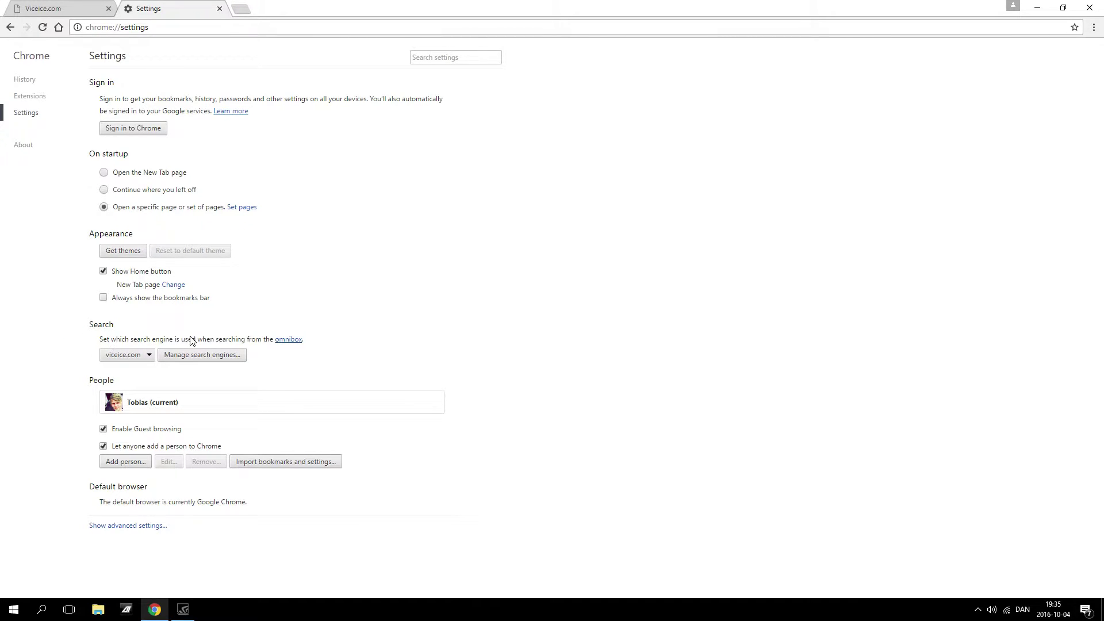
# Step: Set the browser to continue where you left off on startup and make Google the default search engine
pyautogui.click(151, 356)
pyautogui.click(133, 360)
pyautogui.click(129, 367)
pyautogui.click(103, 189)
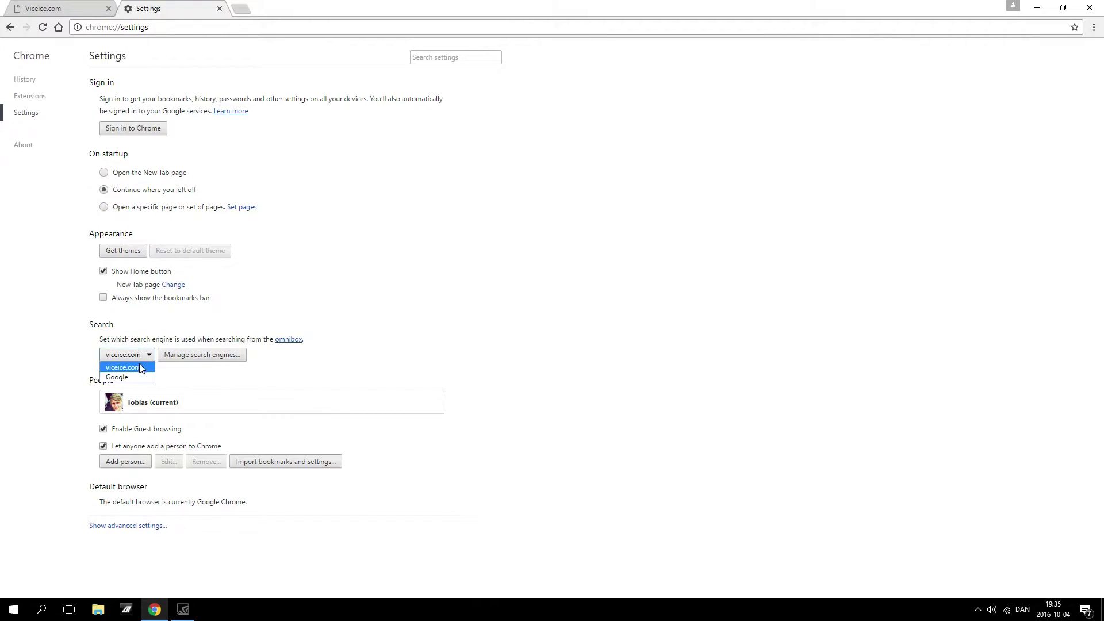
pyautogui.click(139, 377)
# Step: Close the settings page and the browser window
pyautogui.click(220, 10)
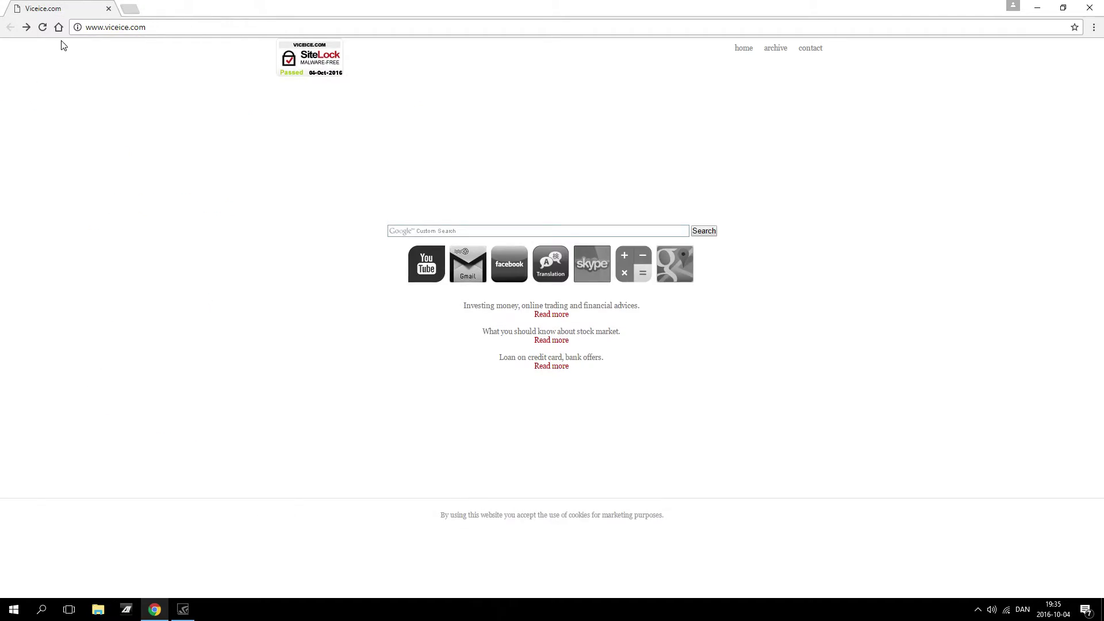
pyautogui.click(1089, 8)
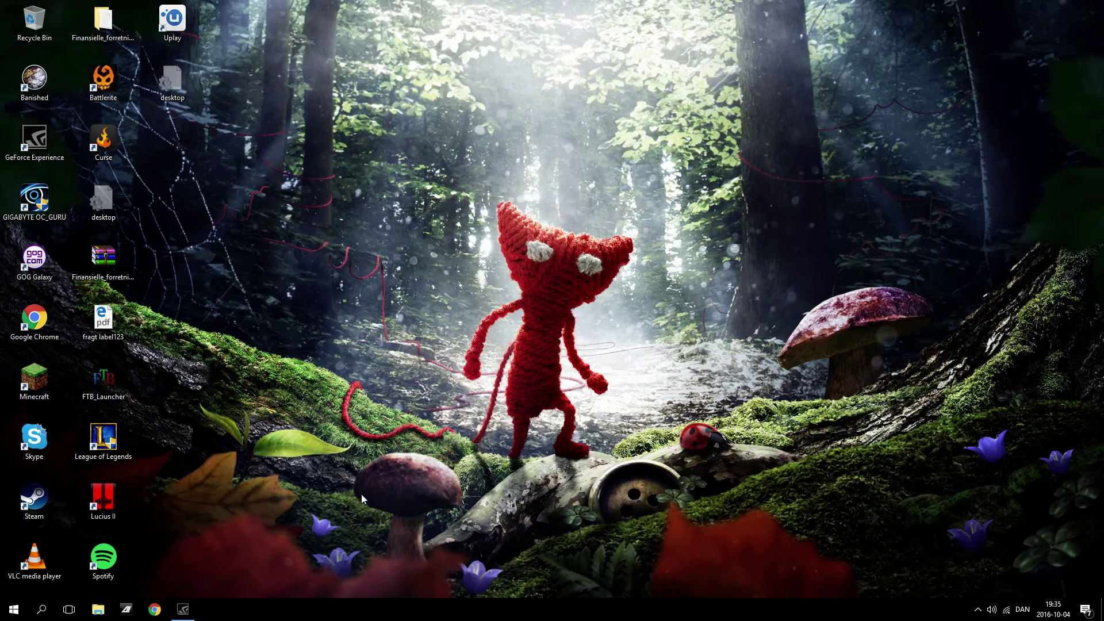
pyautogui.rightClick(368, 616)
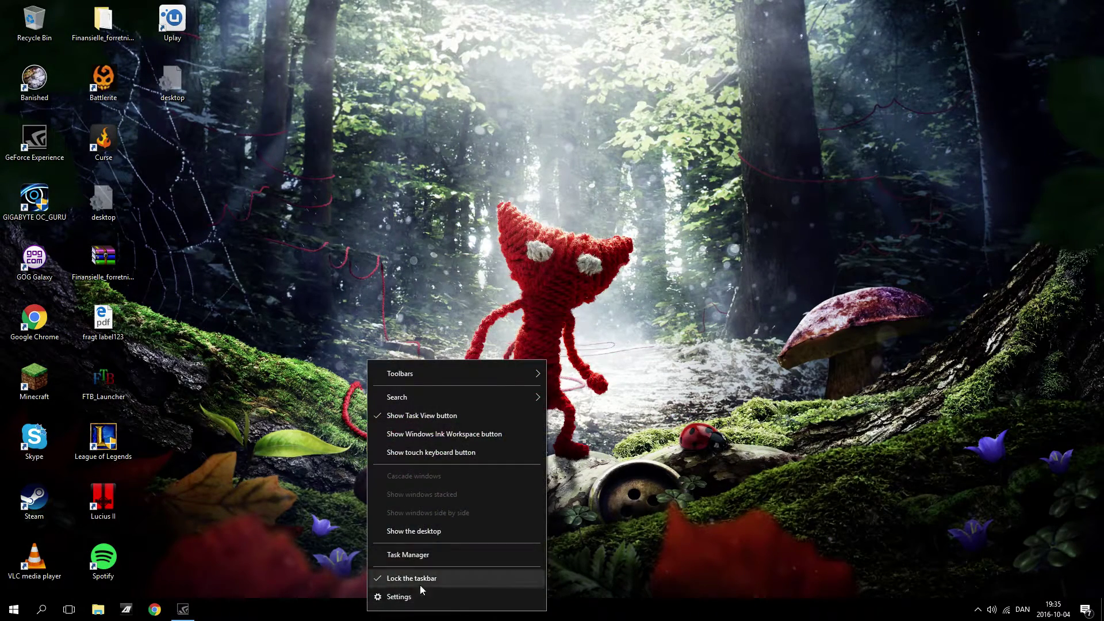
pyautogui.click(341, 613)
pyautogui.rightClick(341, 613)
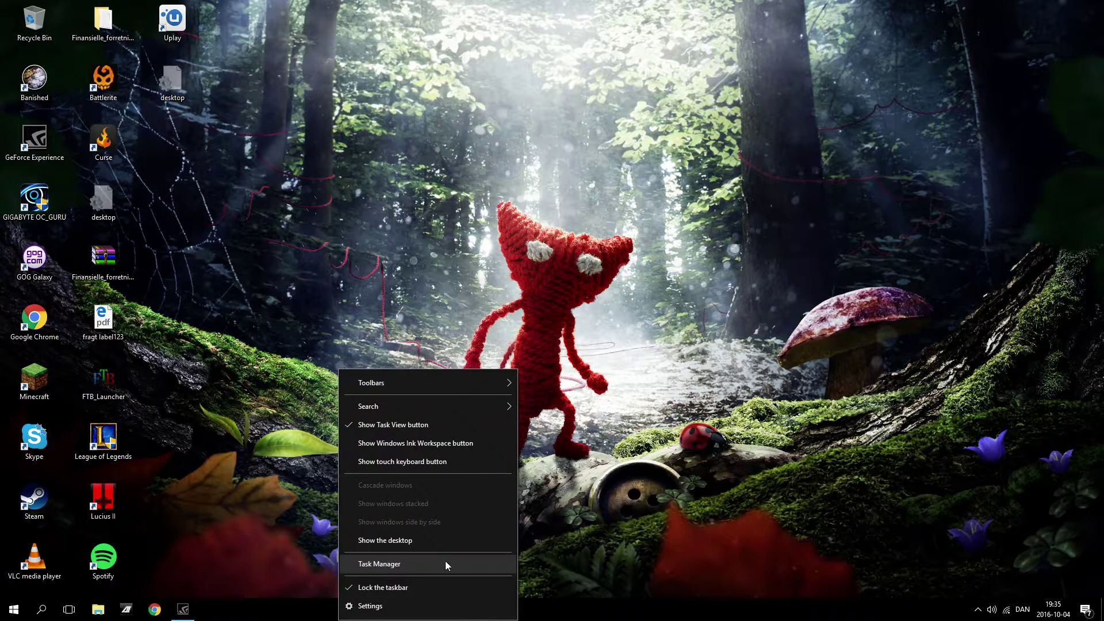
pyautogui.click(562, 586)
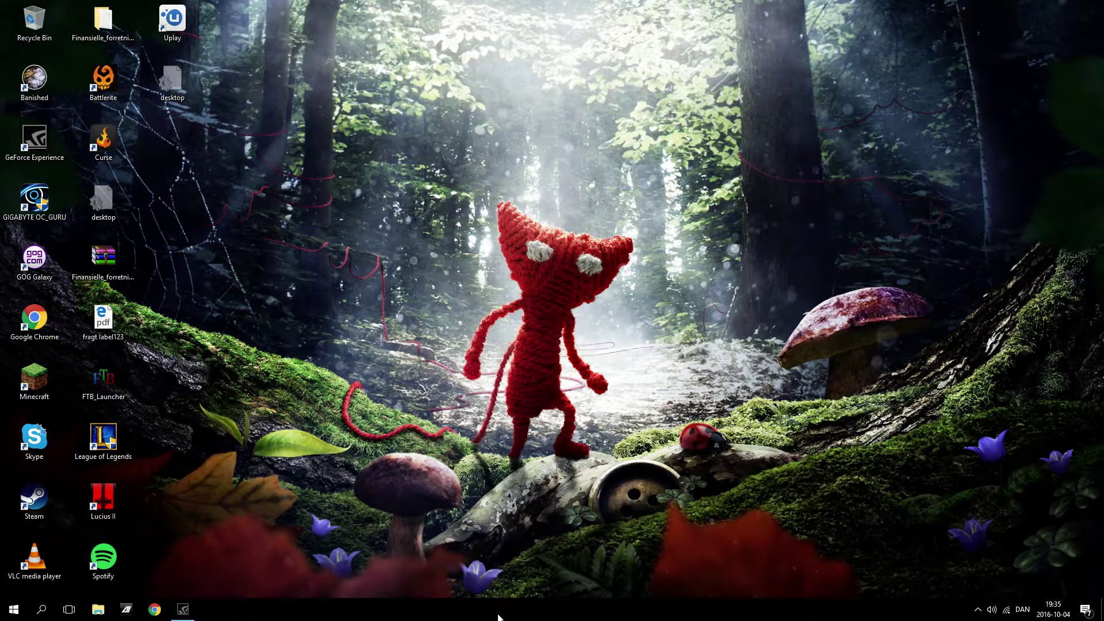
pyautogui.rightClick(463, 616)
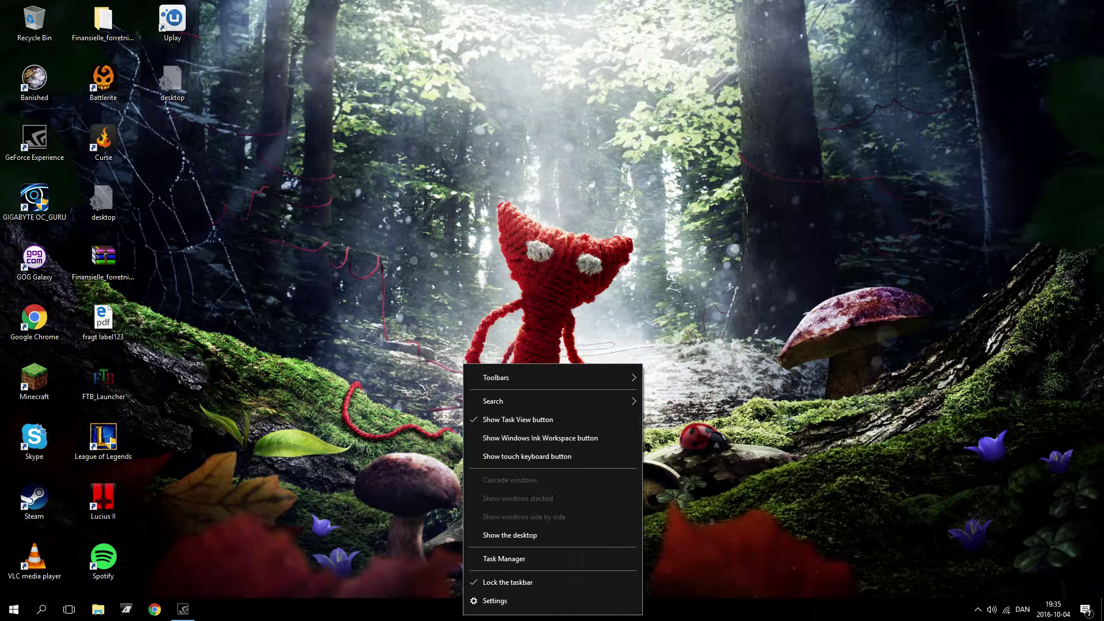
pyautogui.click(330, 496)
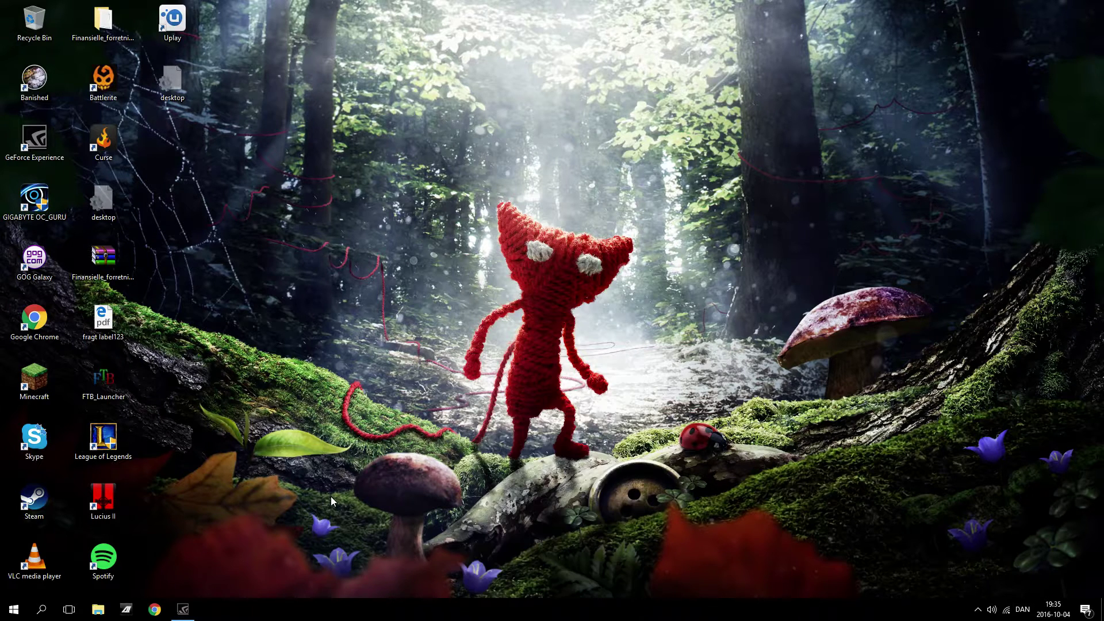
# Step: Search Windows for "task ma" and open Task Manager
pyautogui.press('super')
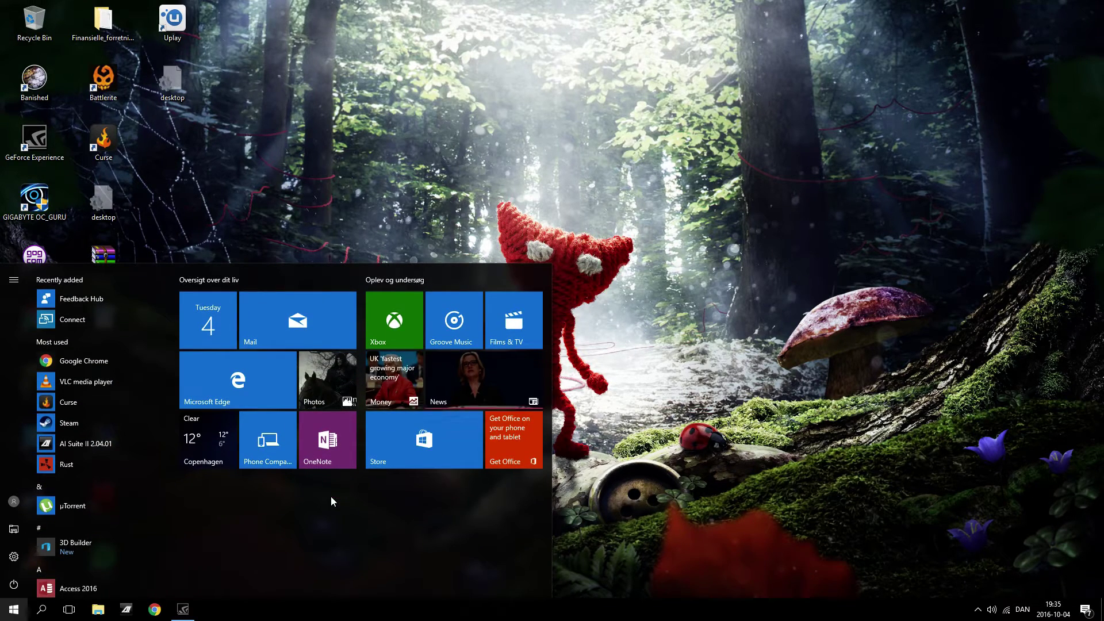
pyautogui.write('s')
pyautogui.press('BackSpace')
pyautogui.write('tas')
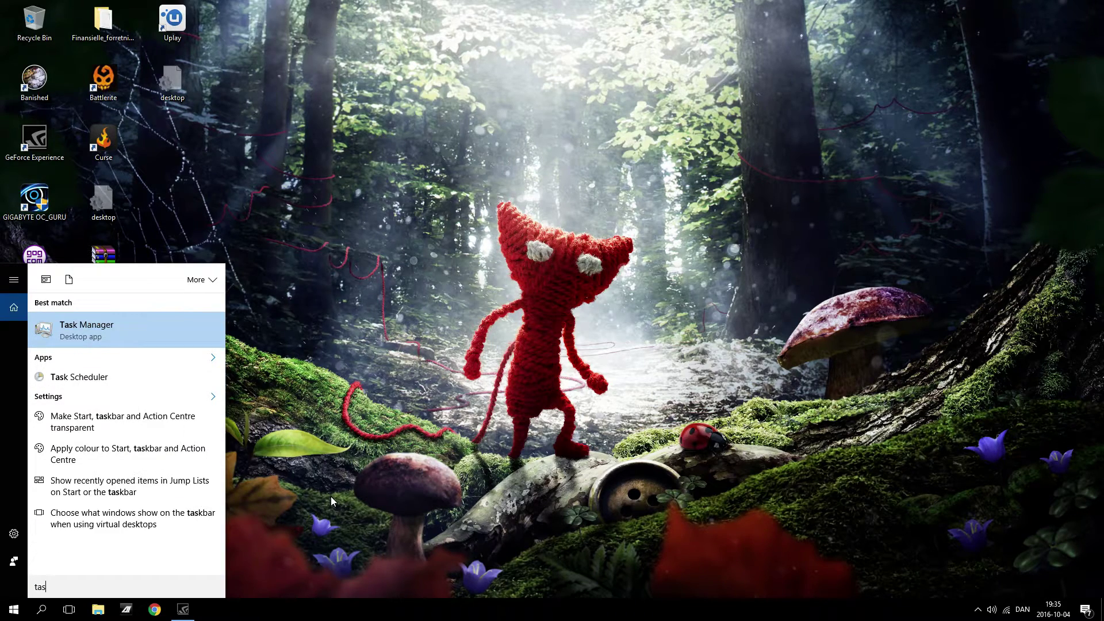
pyautogui.write('k ma')
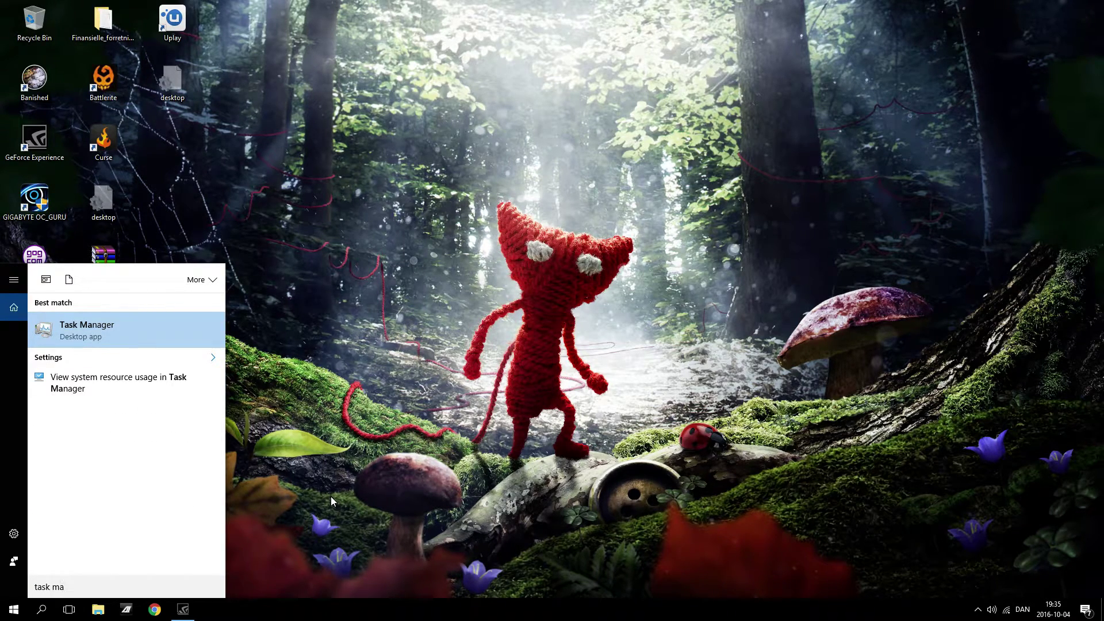
pyautogui.press('Return')
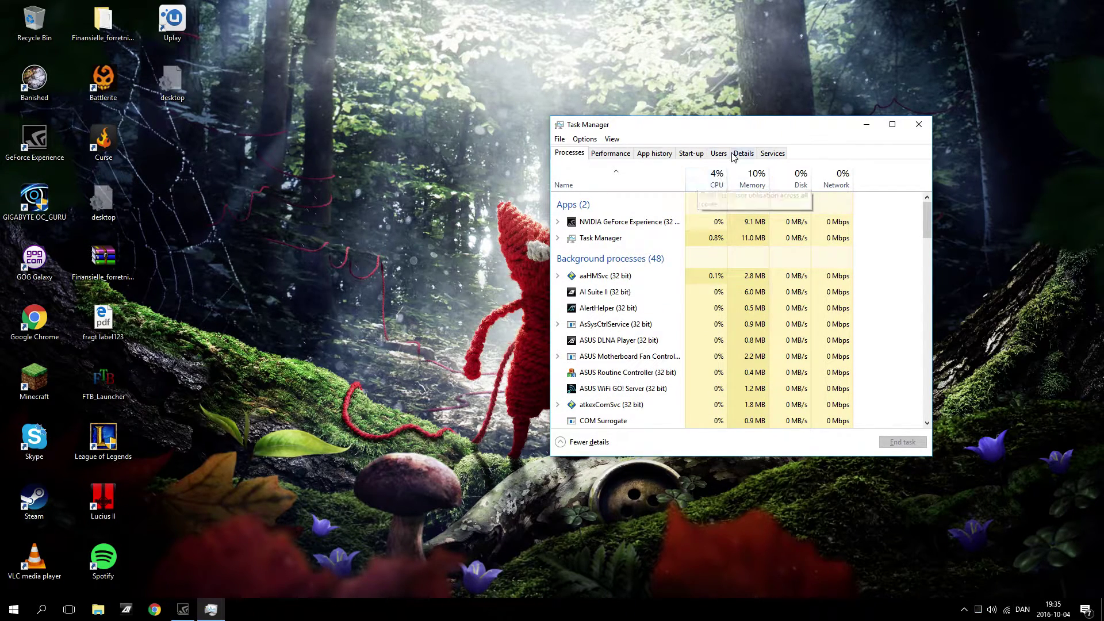
# Step: Show Task Manager's list of start-up programs and check which entries are enabled or disabled
pyautogui.moveTo(749, 132); pyautogui.dragTo(572, 87)
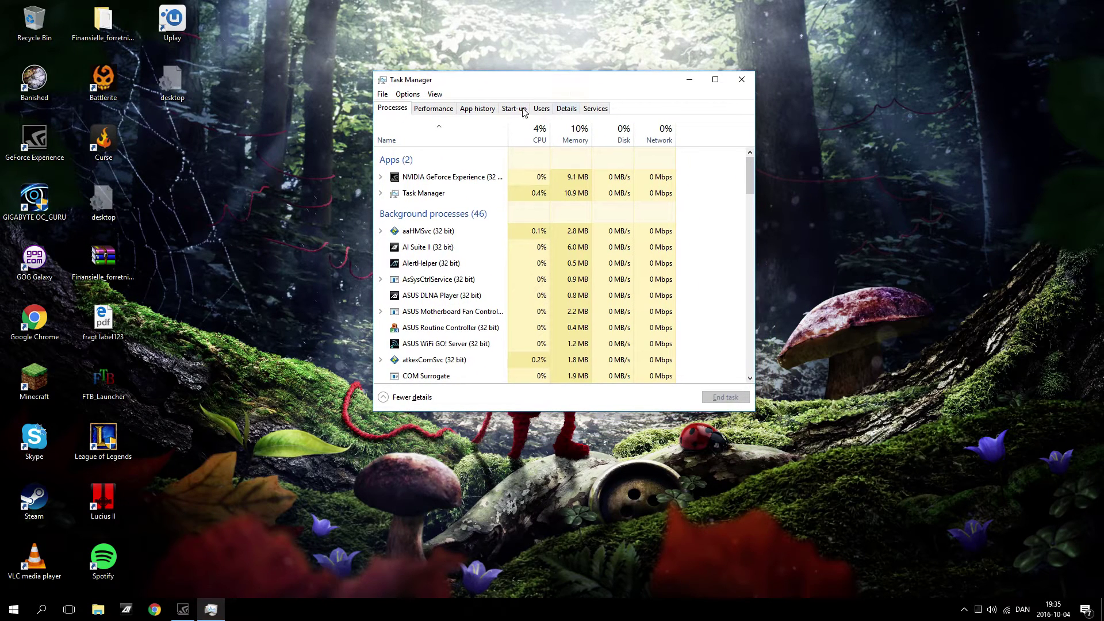
pyautogui.click(517, 110)
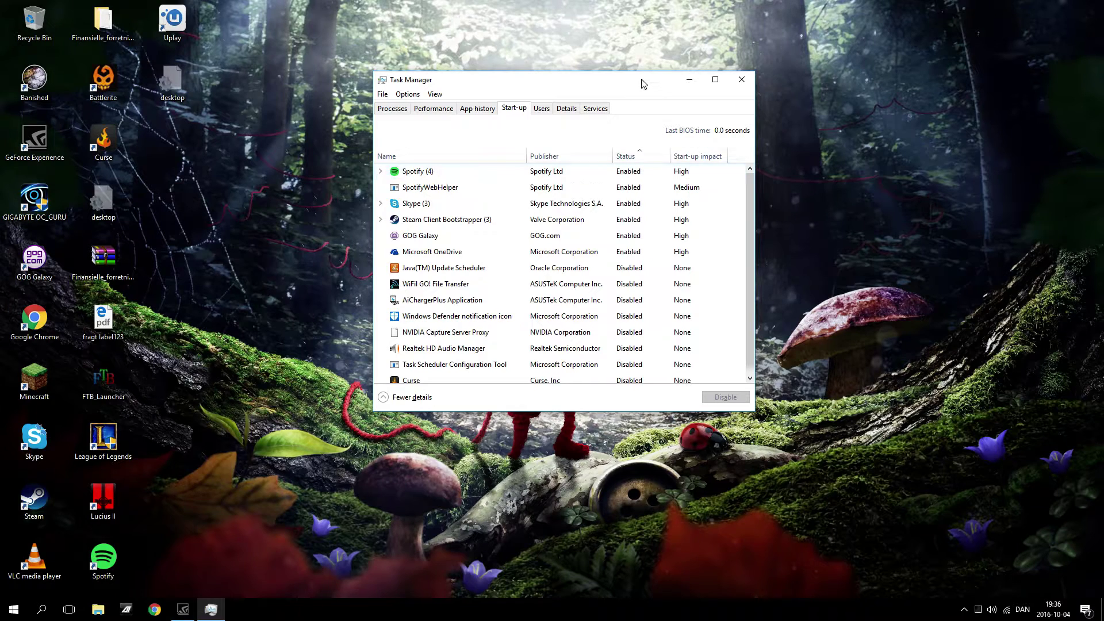
pyautogui.moveTo(642, 82); pyautogui.dragTo(556, 102)
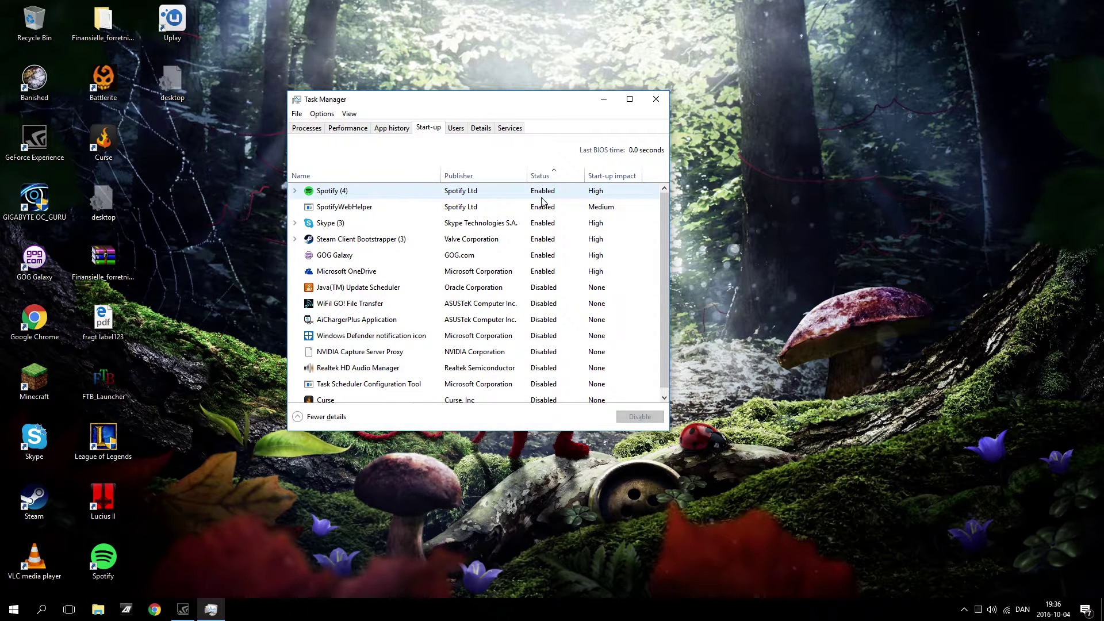
pyautogui.scroll(-1, 561, 337)
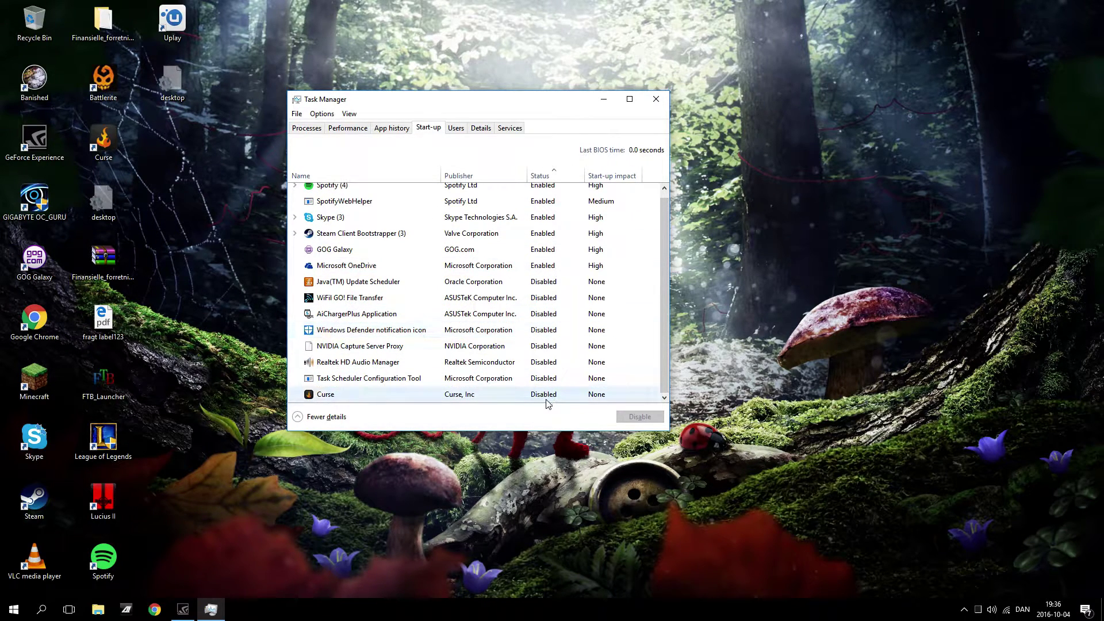
pyautogui.scroll(1, 563, 241)
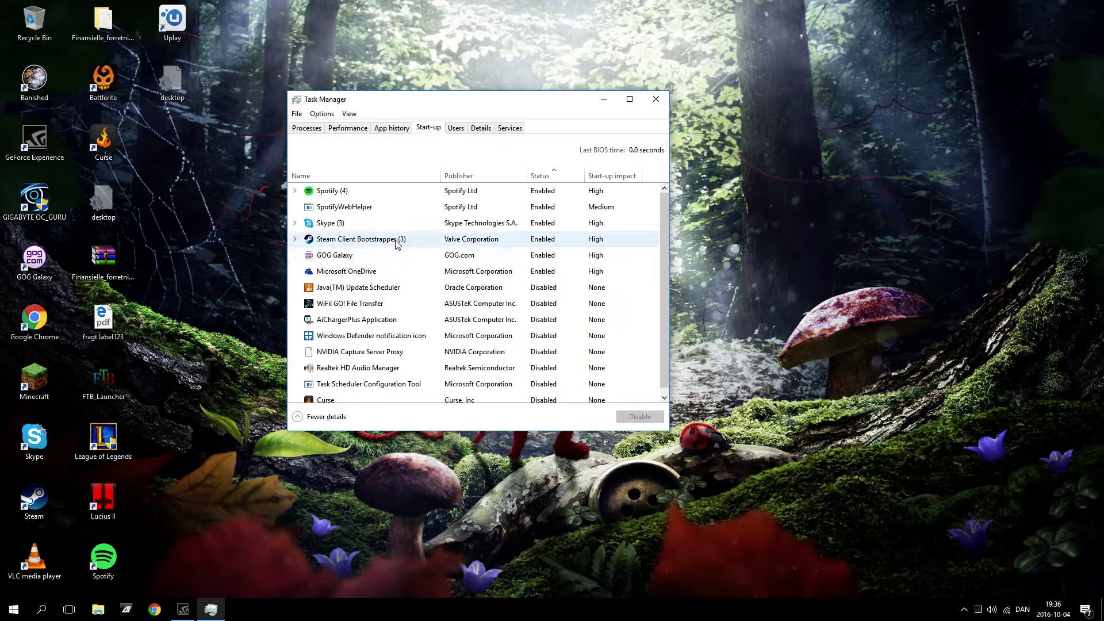
# Step: Show the detailed process list and examine the processes starting with T around taskmgr.exe
pyautogui.click(485, 129)
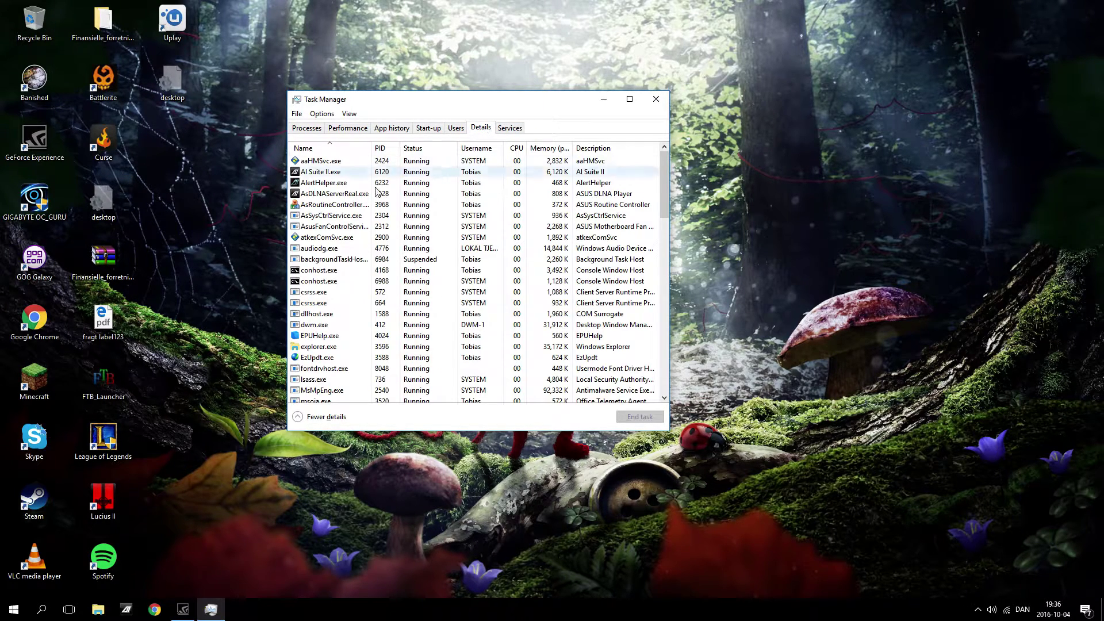
pyautogui.click(321, 227)
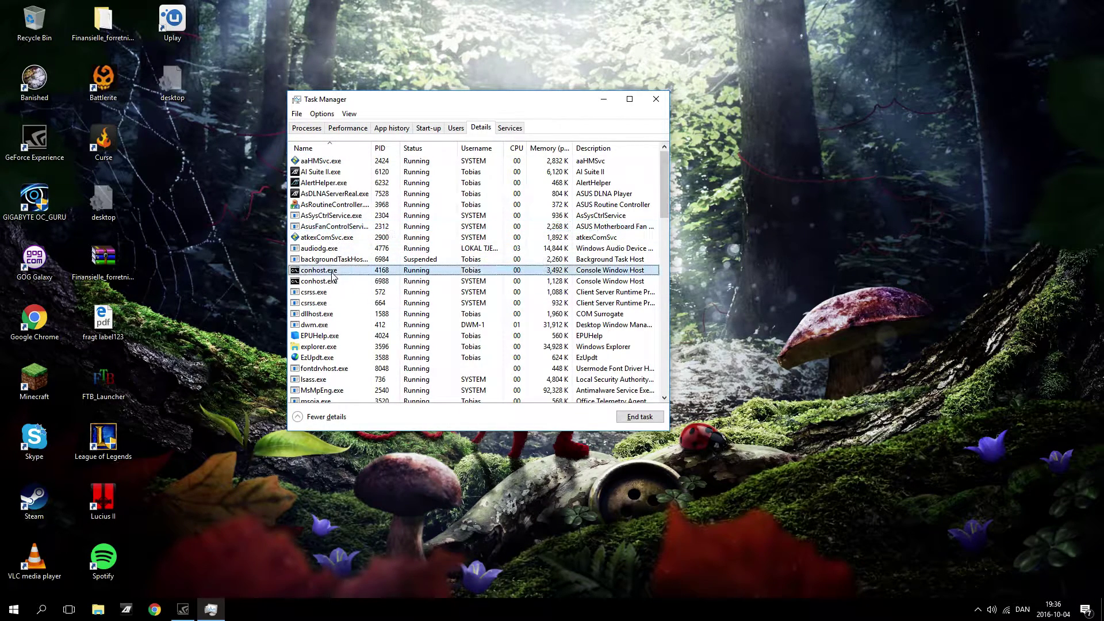
pyautogui.press('t')
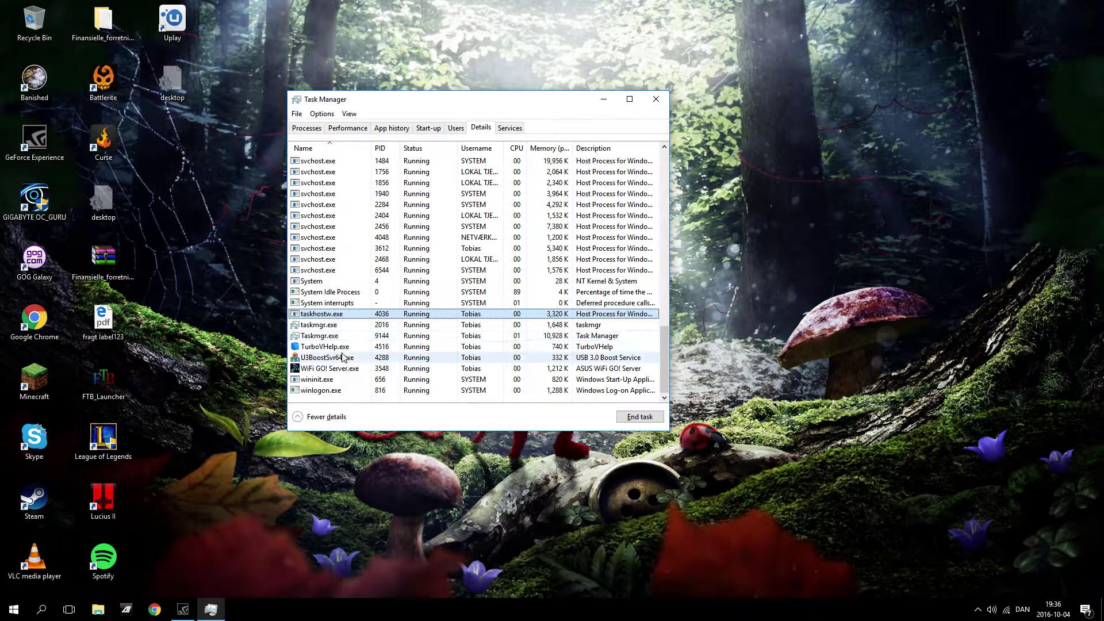
pyautogui.scroll(2, 340, 353)
pyautogui.scroll(-2, 340, 353)
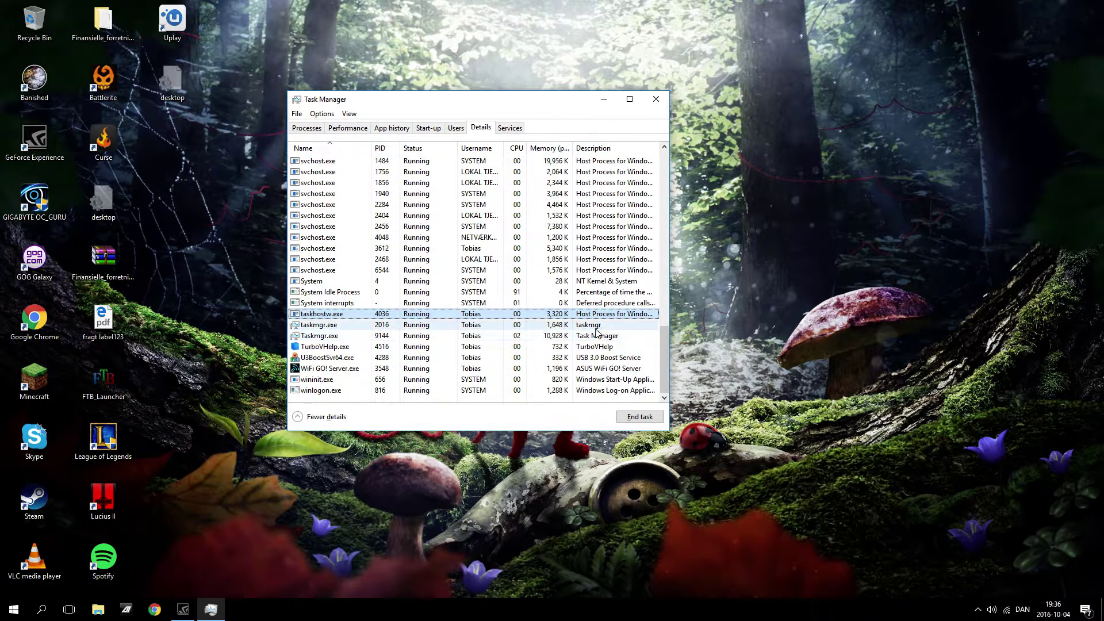
# Step: Compare the two taskmgr.exe processes by name and description to tell the real Task Manager from the imitation
pyautogui.click(613, 326)
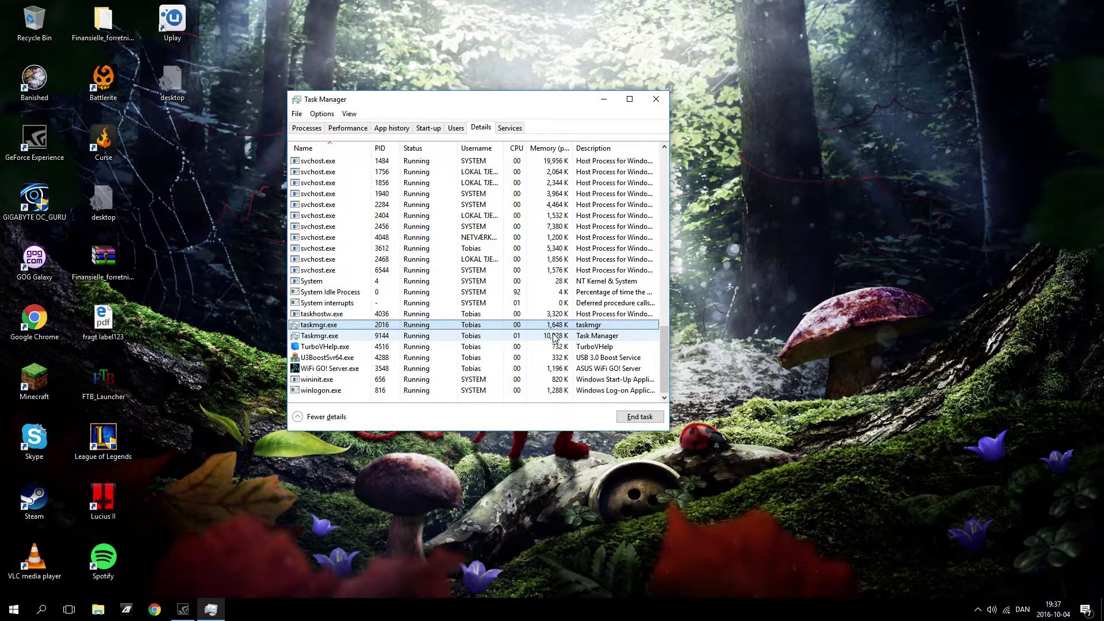
pyautogui.click(326, 338)
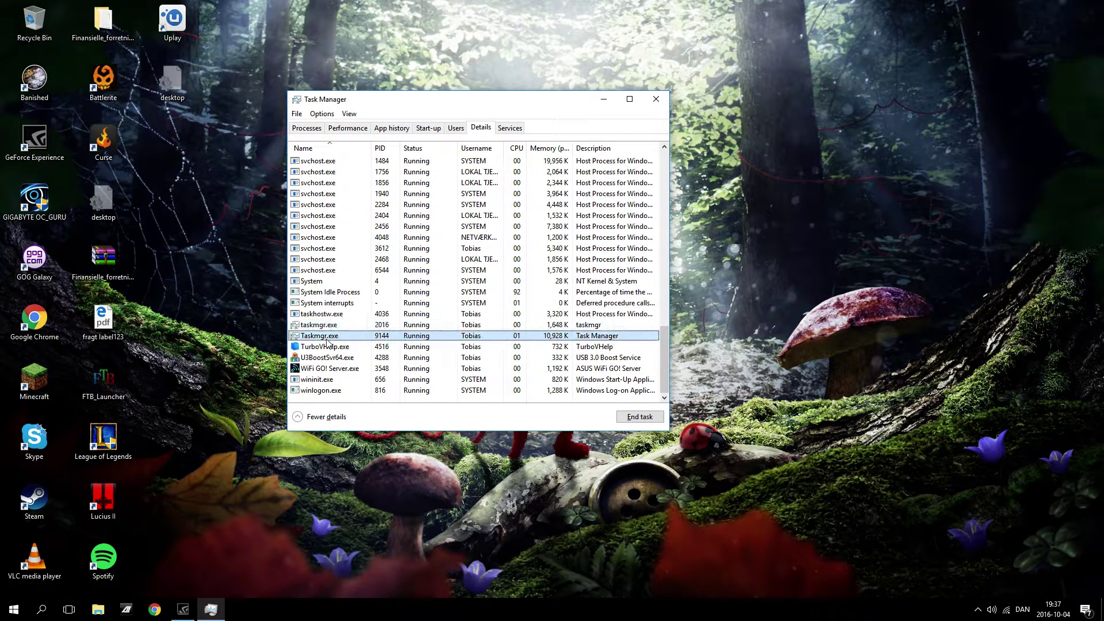
pyautogui.rightClick(326, 341)
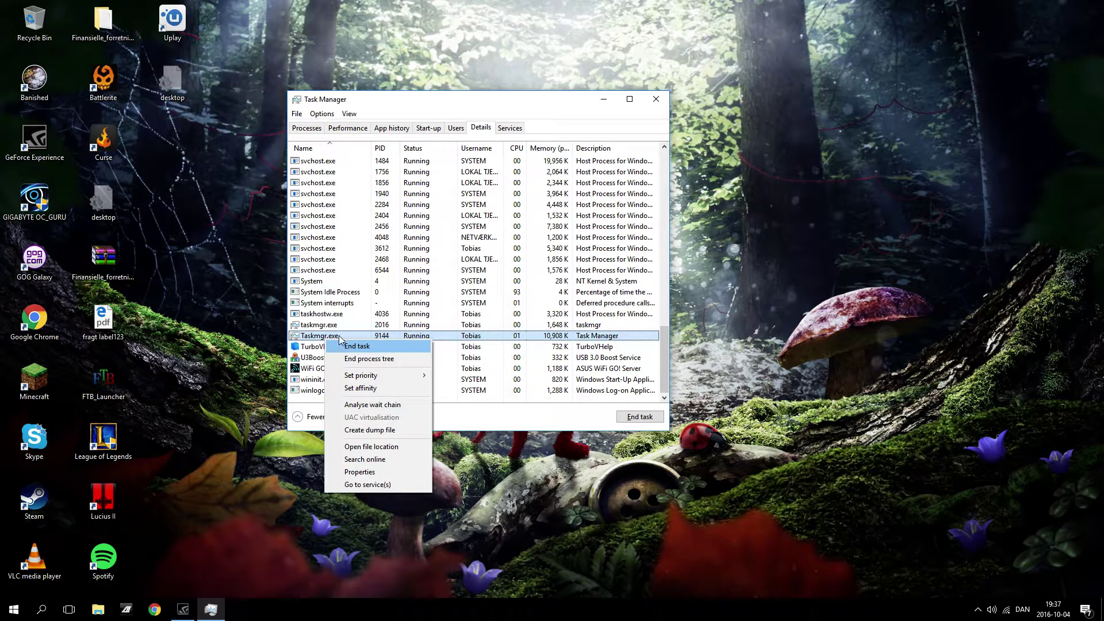
pyautogui.click(550, 336)
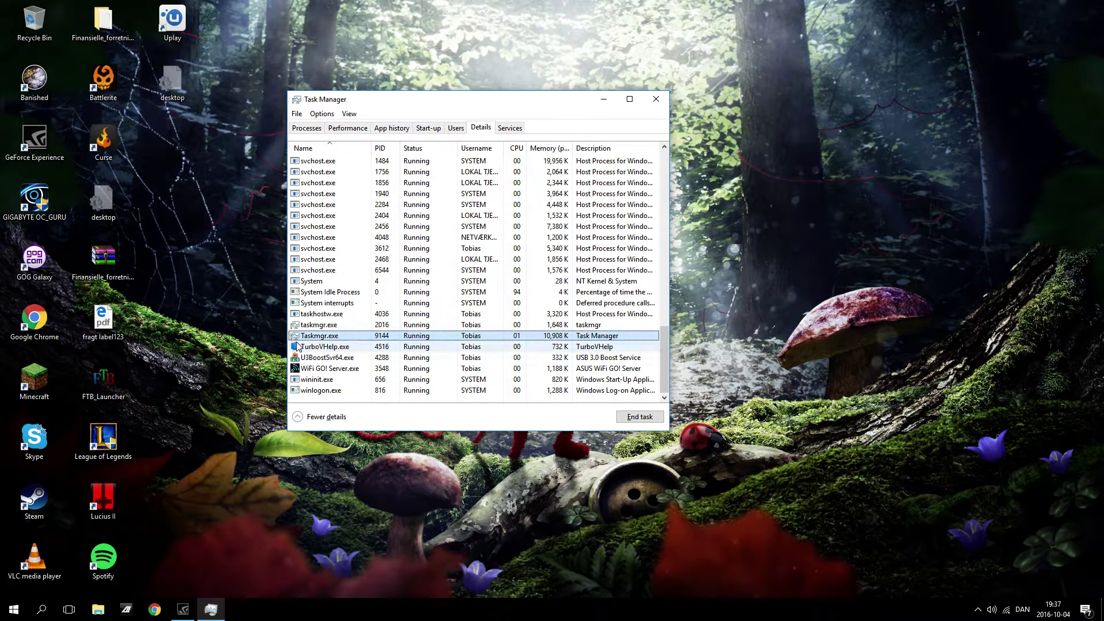
# Step: End the process tree of the taskmgr.exe process whose description is "taskmgr", and close Task Manager
pyautogui.click(299, 325)
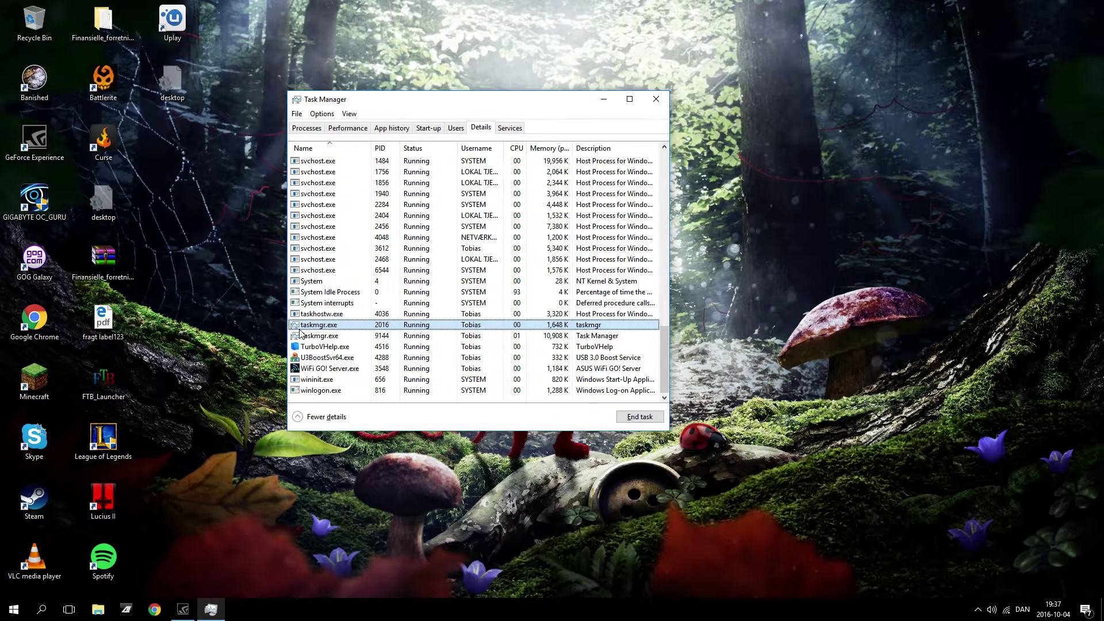
pyautogui.rightClick(317, 330)
pyautogui.rightClick(302, 326)
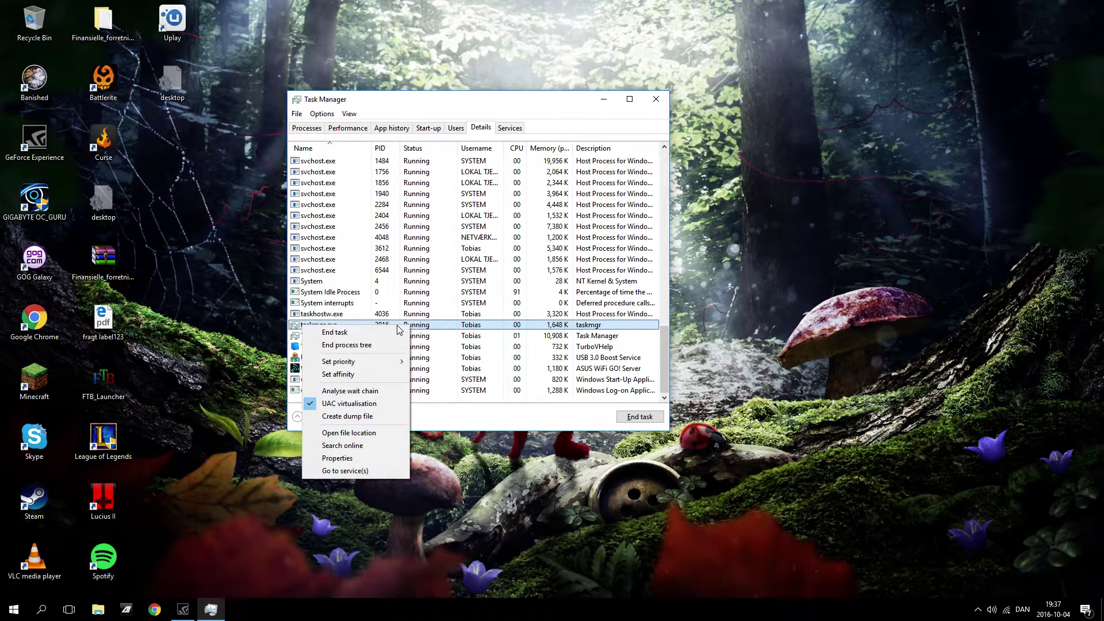
pyautogui.click(371, 346)
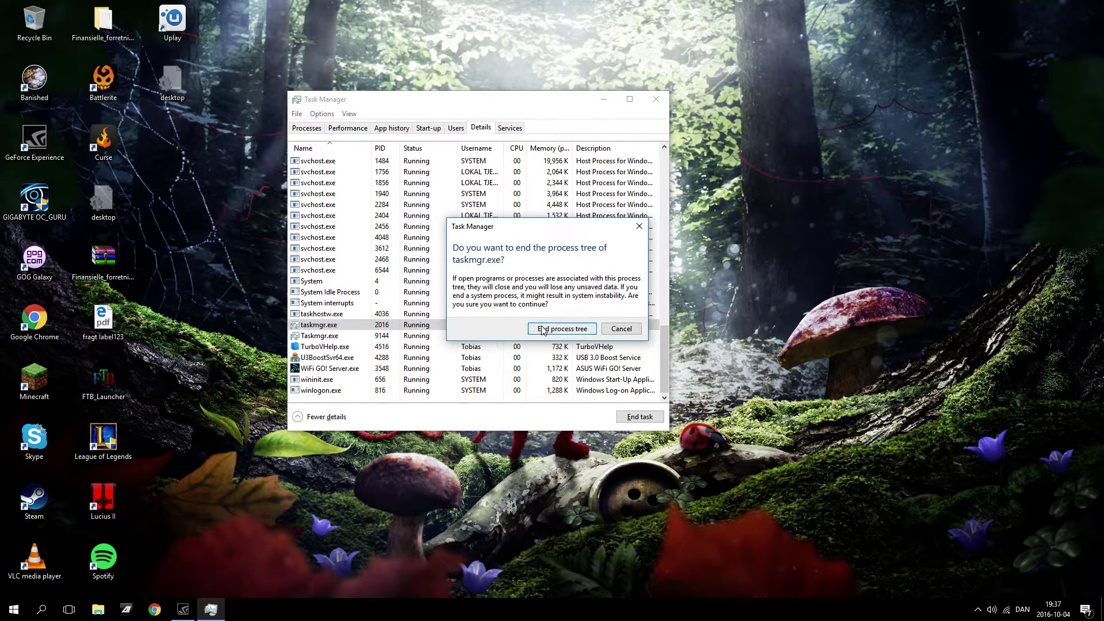
pyautogui.click(542, 329)
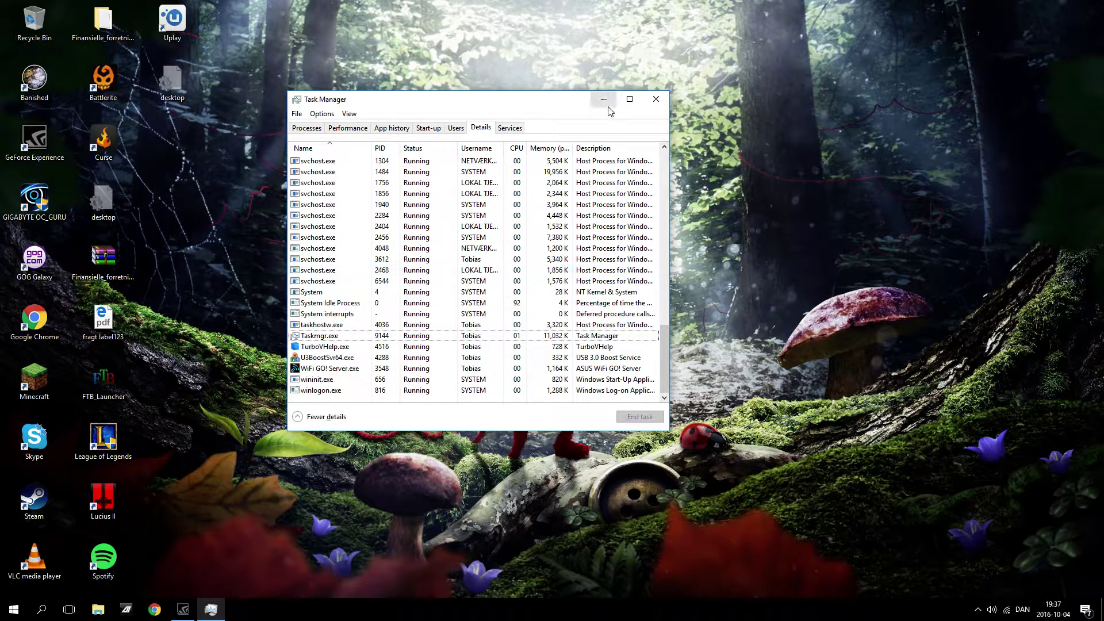
pyautogui.click(658, 102)
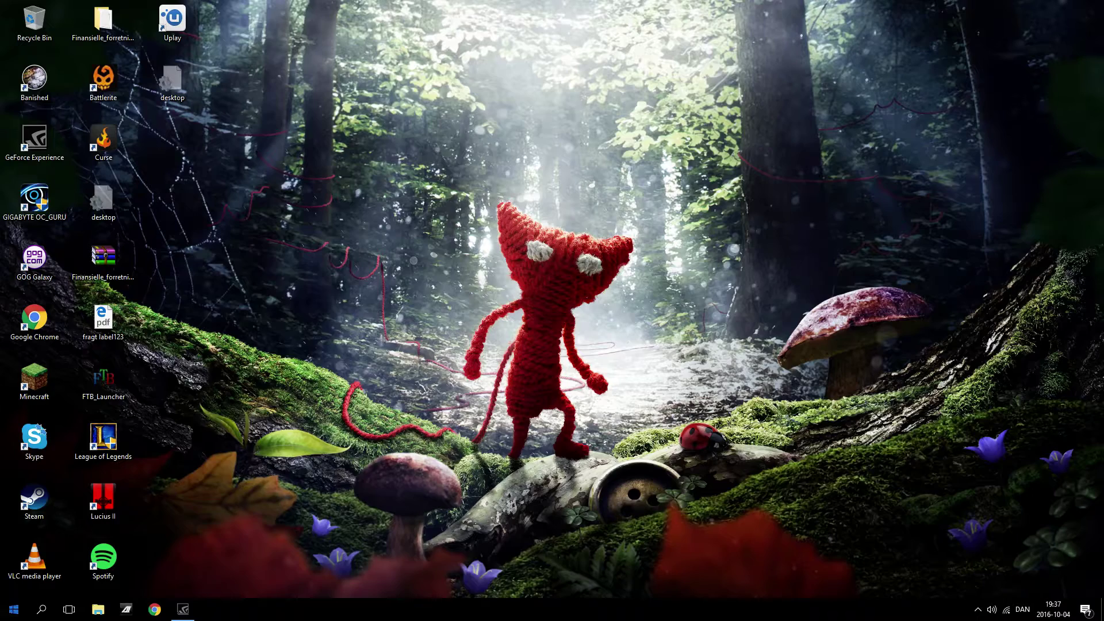
# Step: Search Windows for "%appdata%" and open the matching file folder
pyautogui.click(7, 613)
pyautogui.click(7, 613)
pyautogui.press('super')
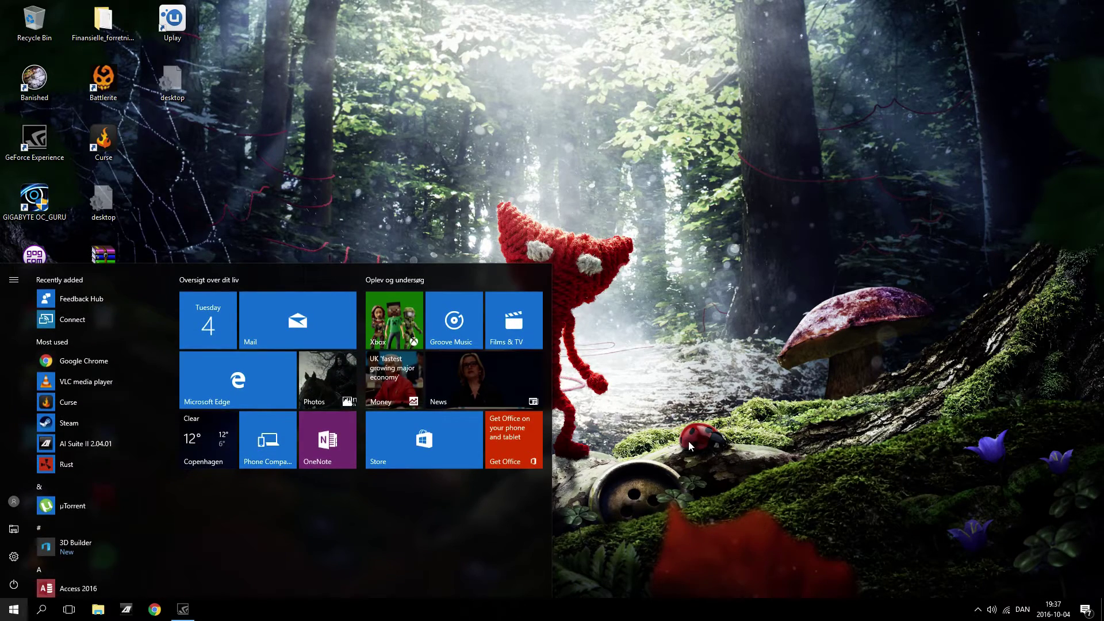
pyautogui.write('%')
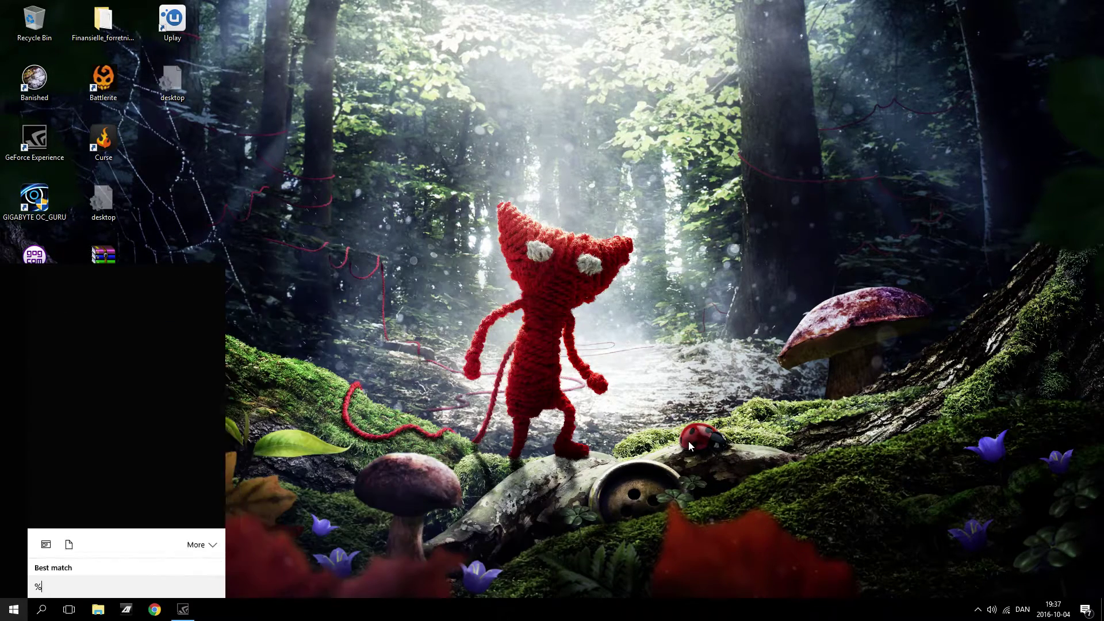
pyautogui.write('appdata')
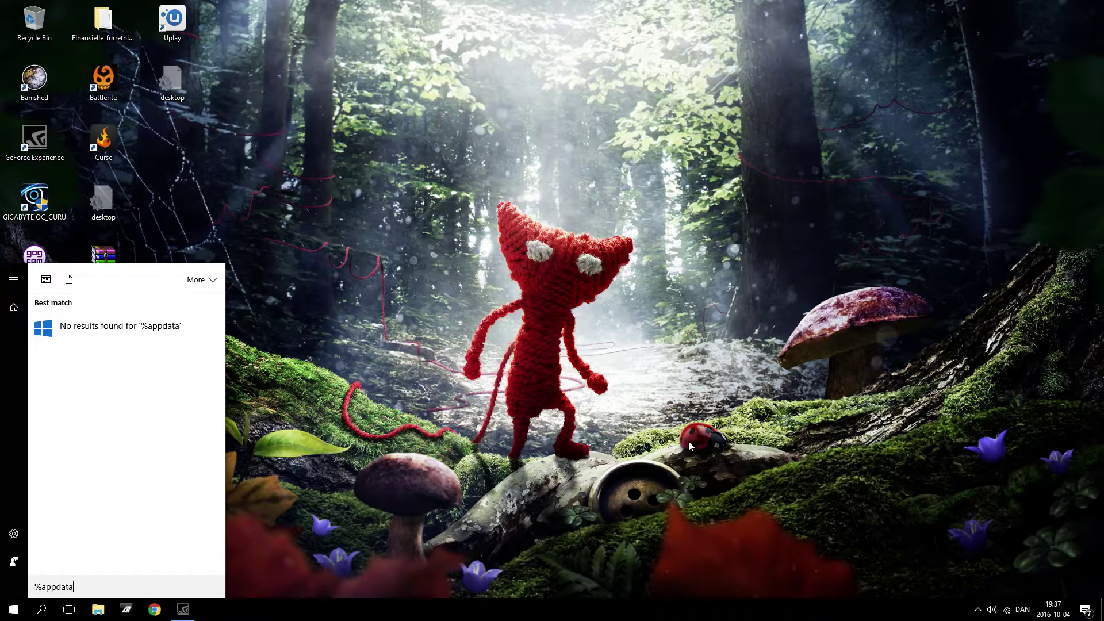
pyautogui.write('%')
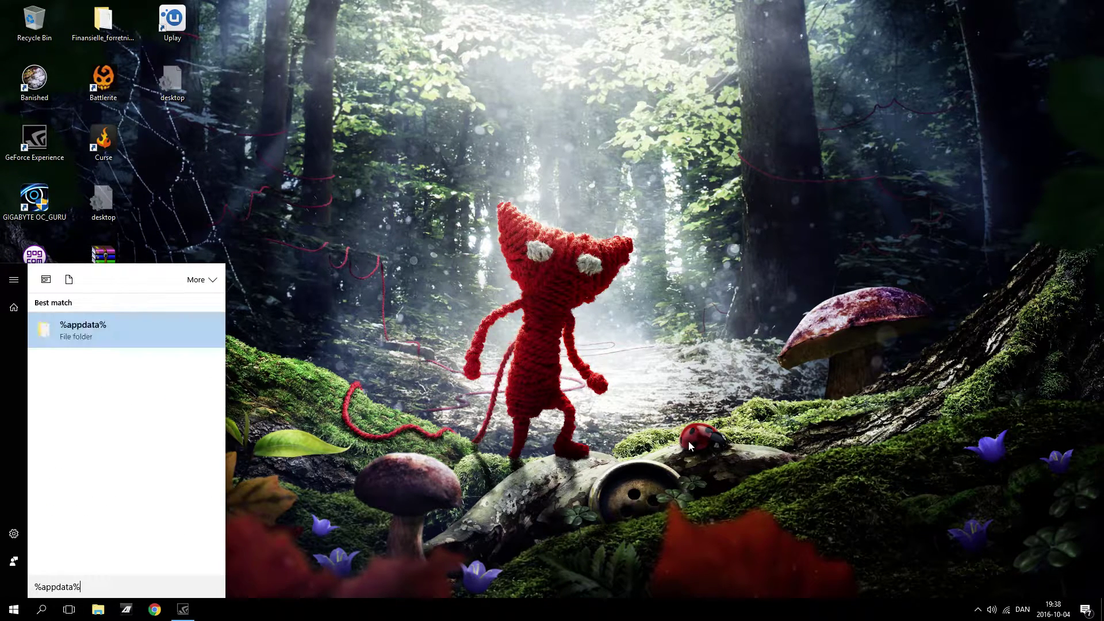
pyautogui.click(134, 344)
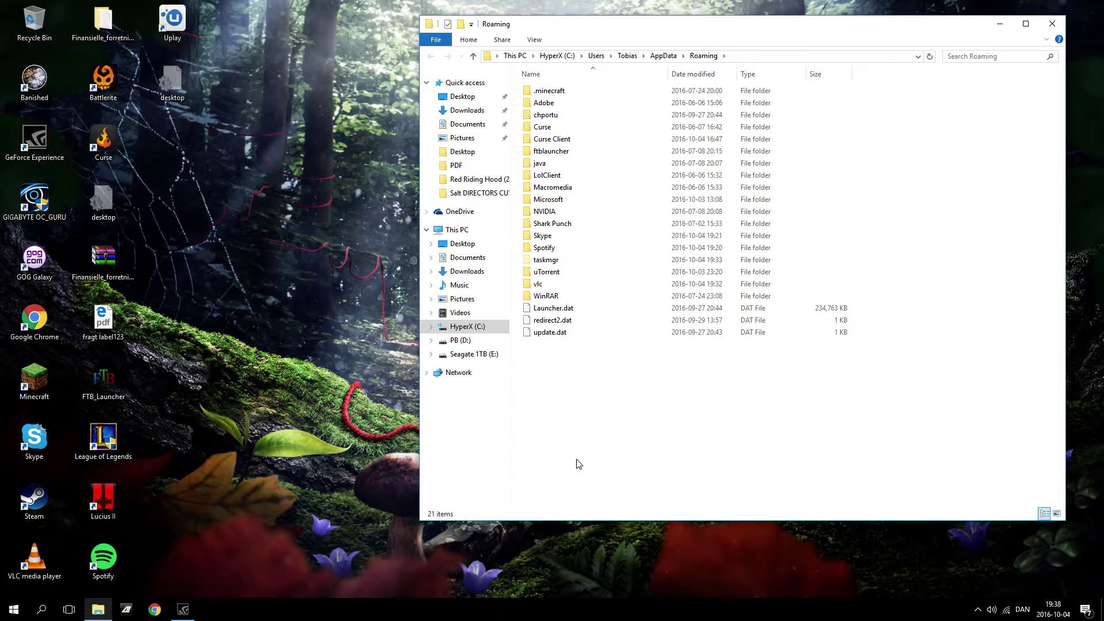
# Step: Search Windows for "folder", open File Explorer Options, apply "Show hidden files, folders and drives" and move the dialog clear of the Roaming window
pyautogui.press('super')
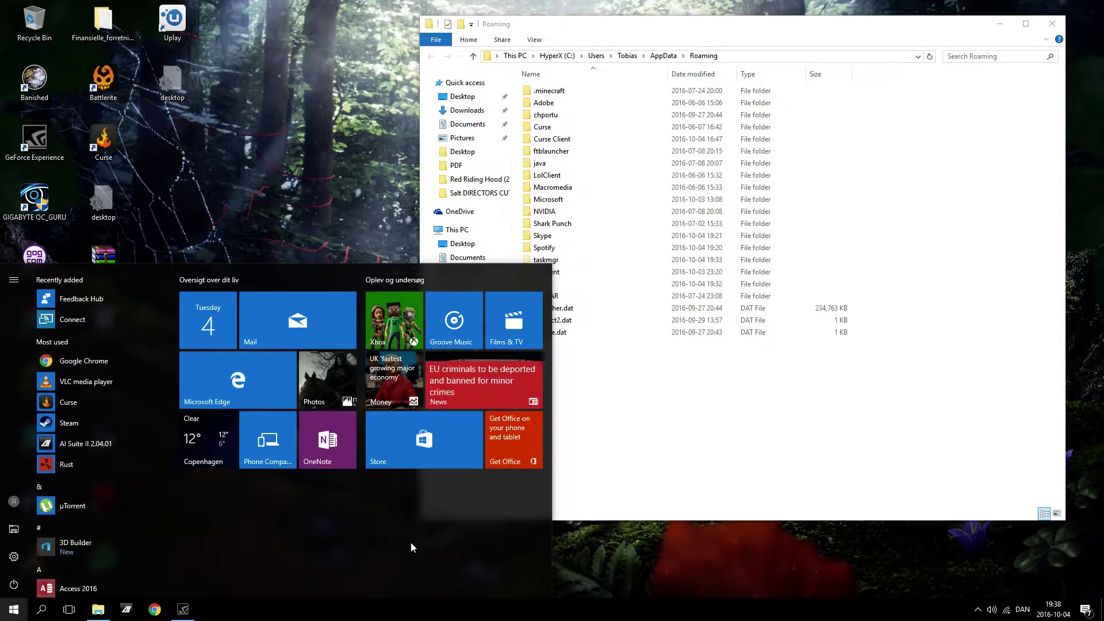
pyautogui.write('folder')
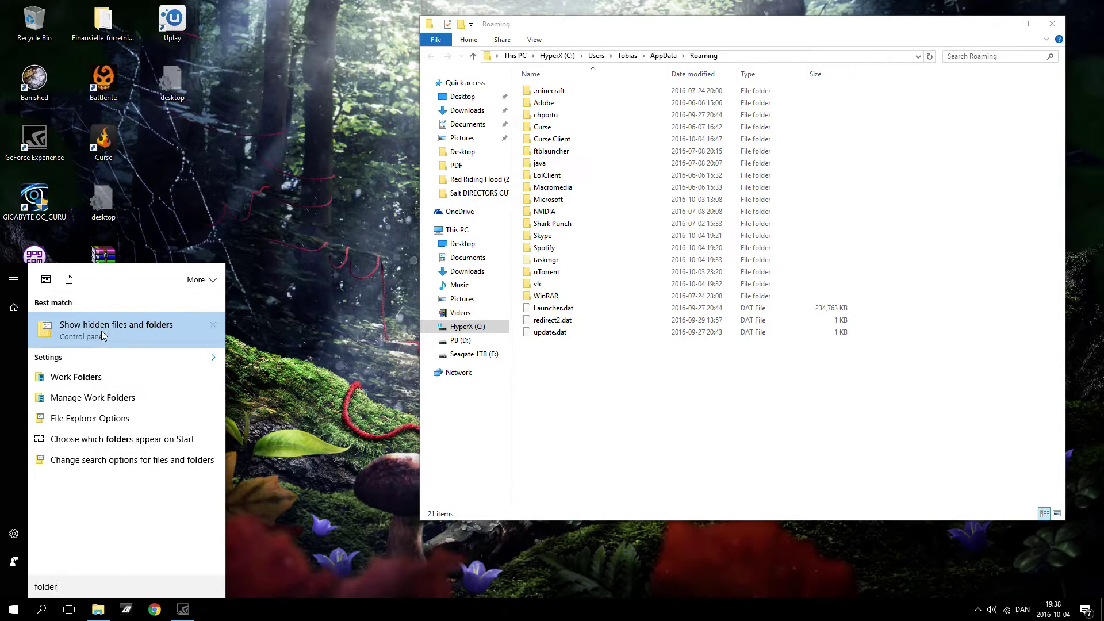
pyautogui.click(67, 418)
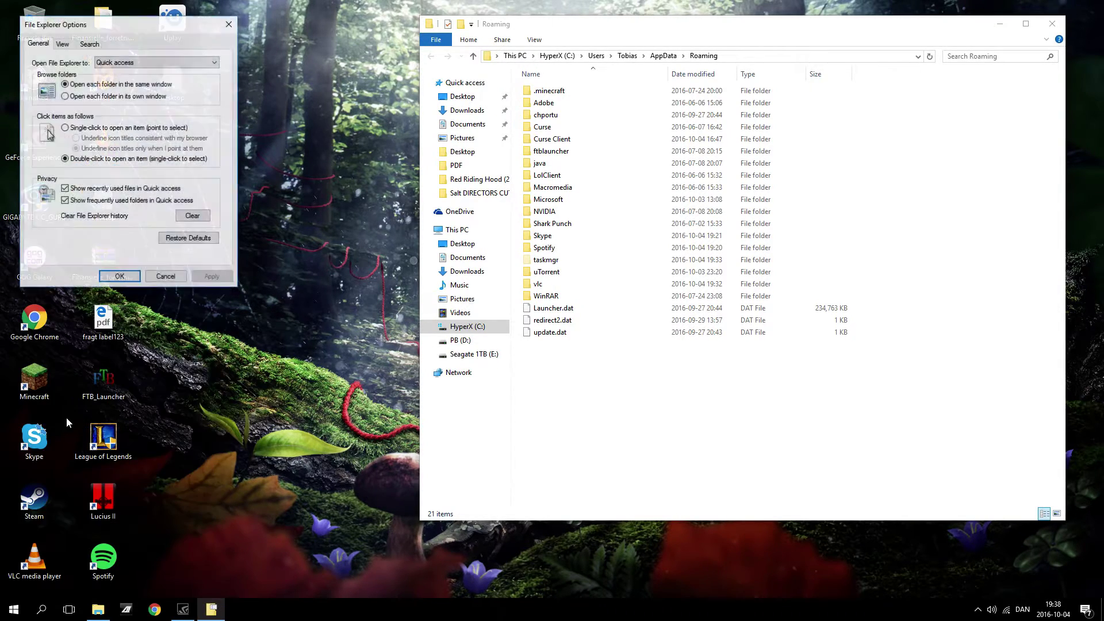
pyautogui.click(63, 44)
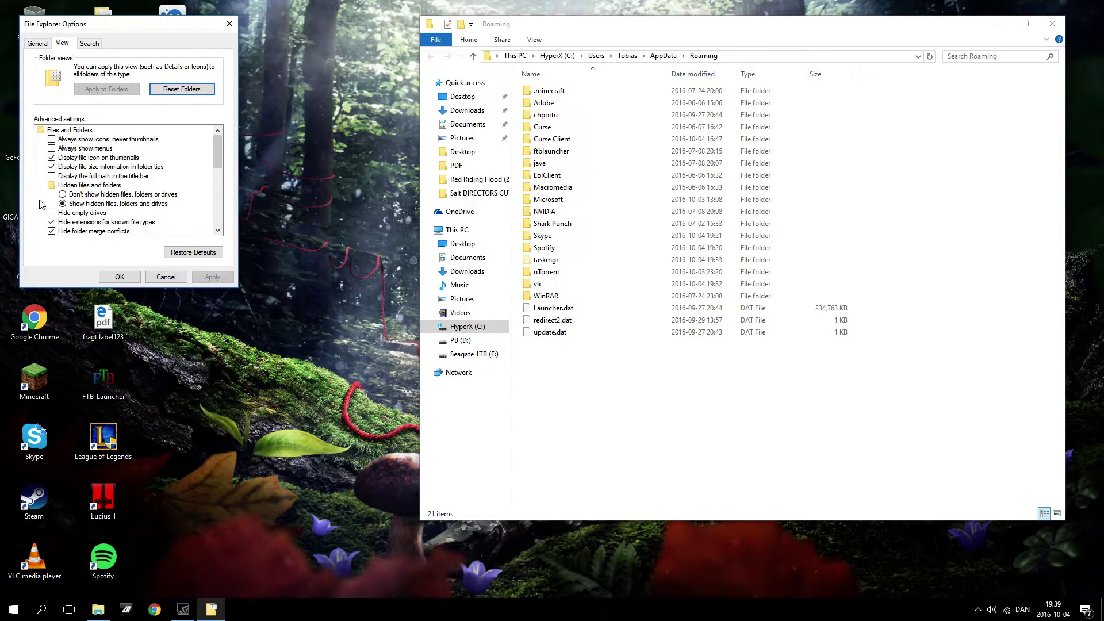
pyautogui.click(64, 196)
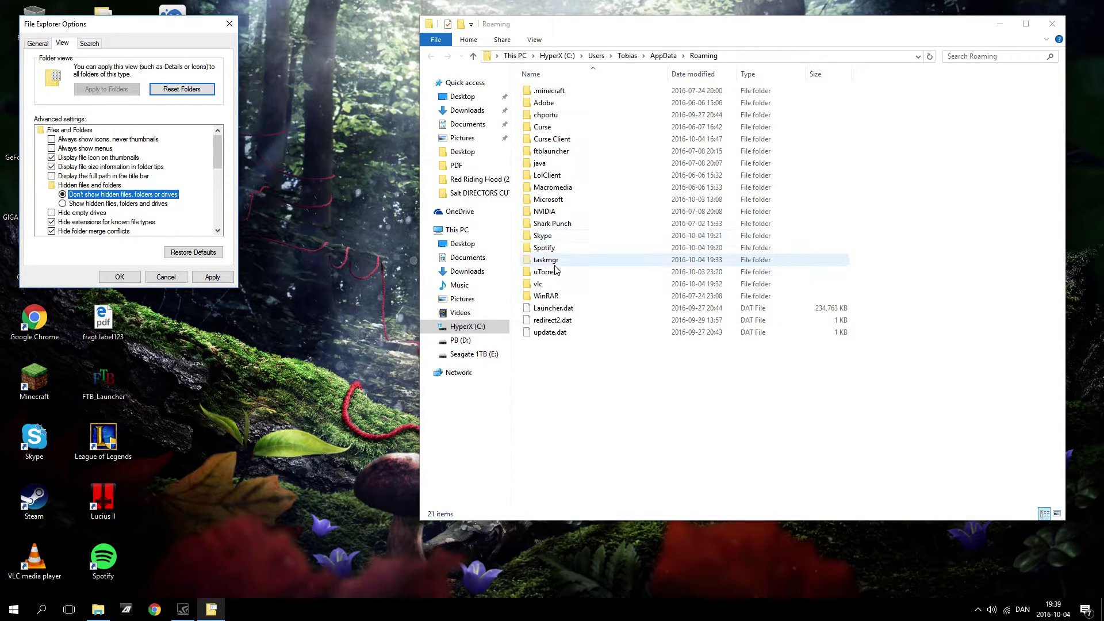
pyautogui.click(64, 204)
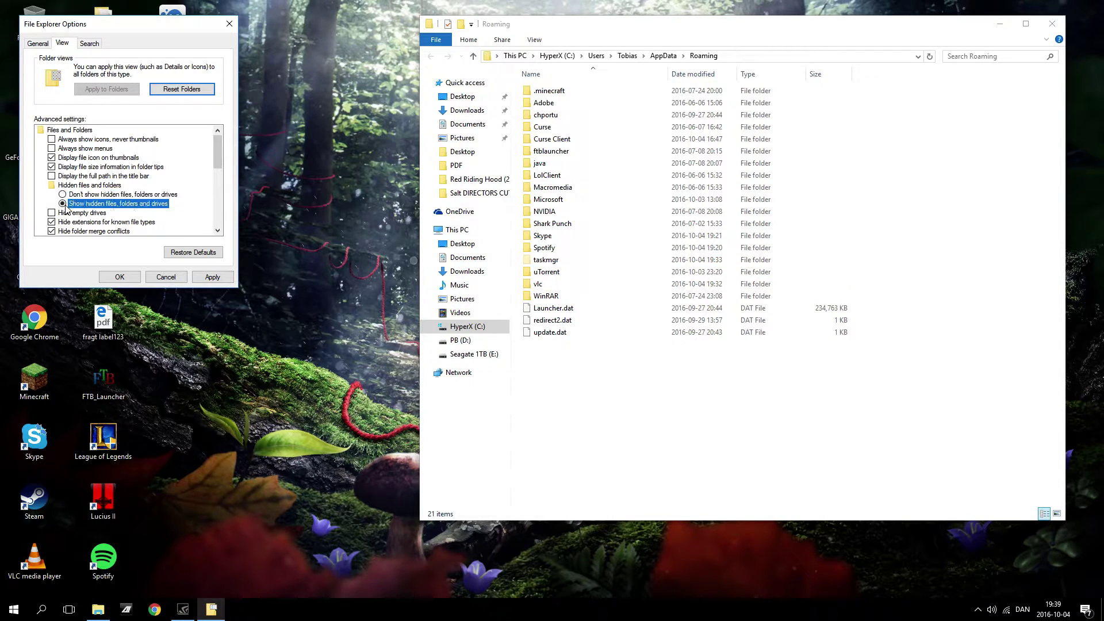
pyautogui.click(210, 277)
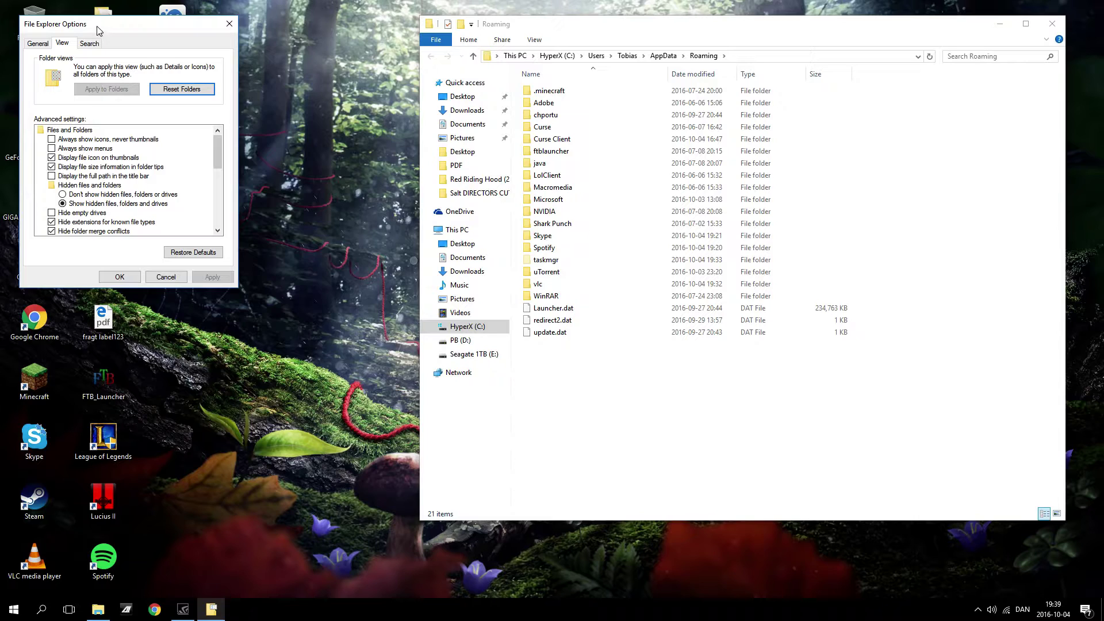
pyautogui.moveTo(98, 30); pyautogui.dragTo(371, 173)
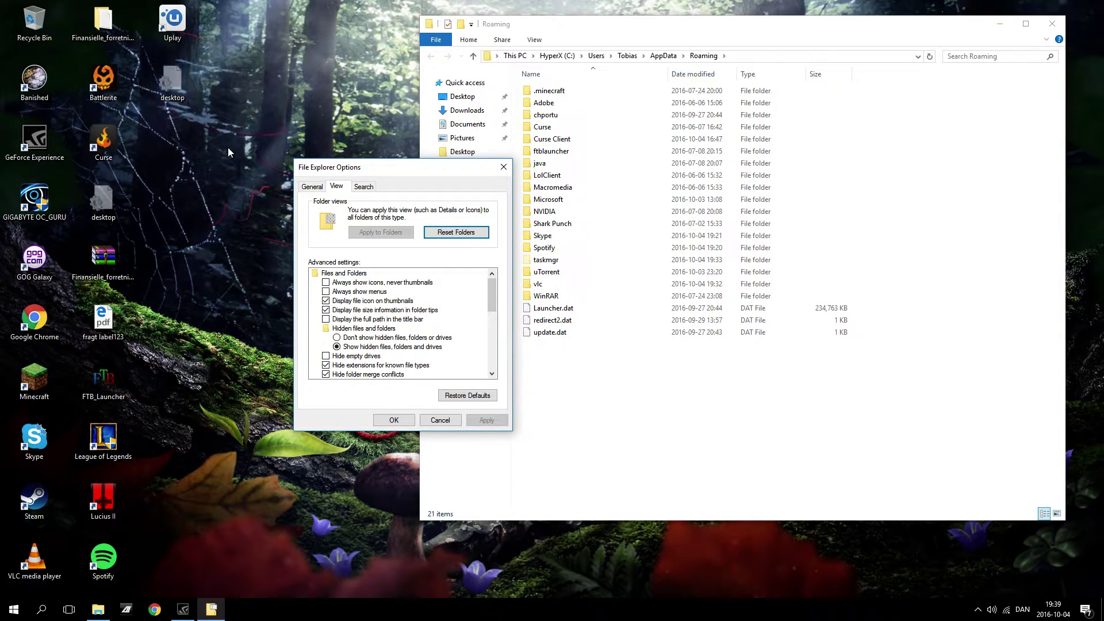
pyautogui.click(106, 200)
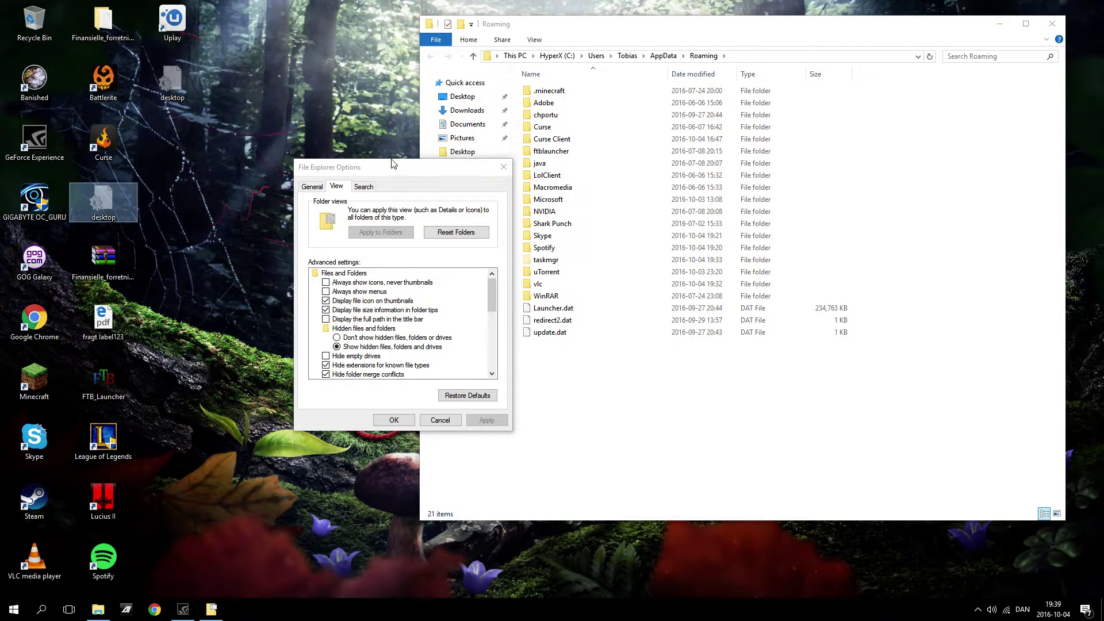
pyautogui.moveTo(393, 164); pyautogui.dragTo(264, 124)
# Step: Inspect the contents of the taskmgr folder in AppData\Roaming and delete the whole folder
pyautogui.click(569, 265)
pyautogui.click(577, 265)
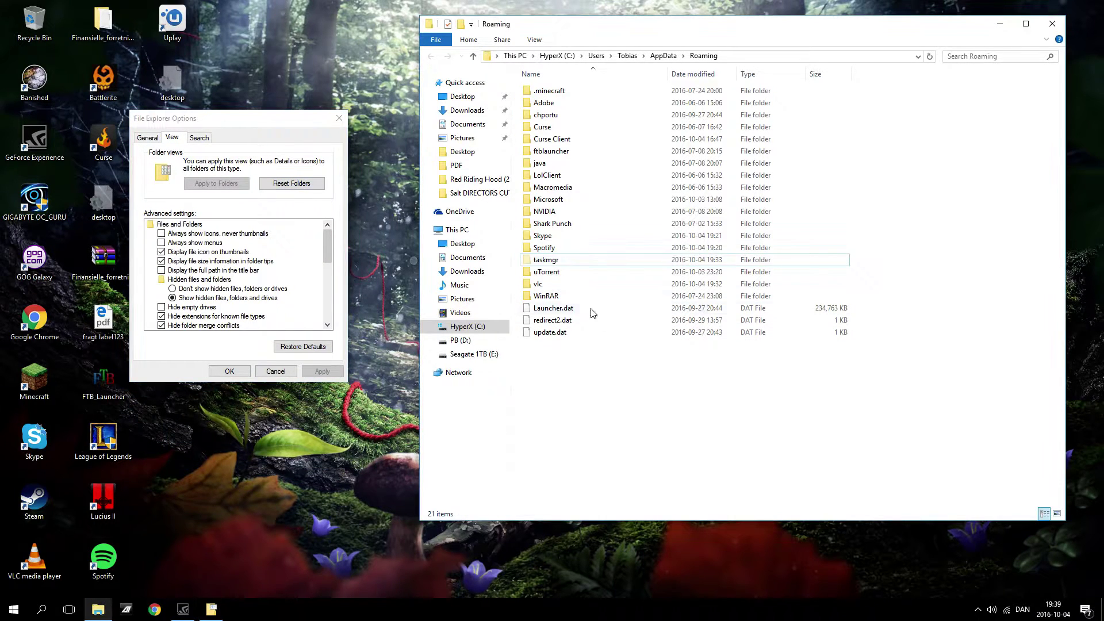
pyautogui.doubleClick(577, 265)
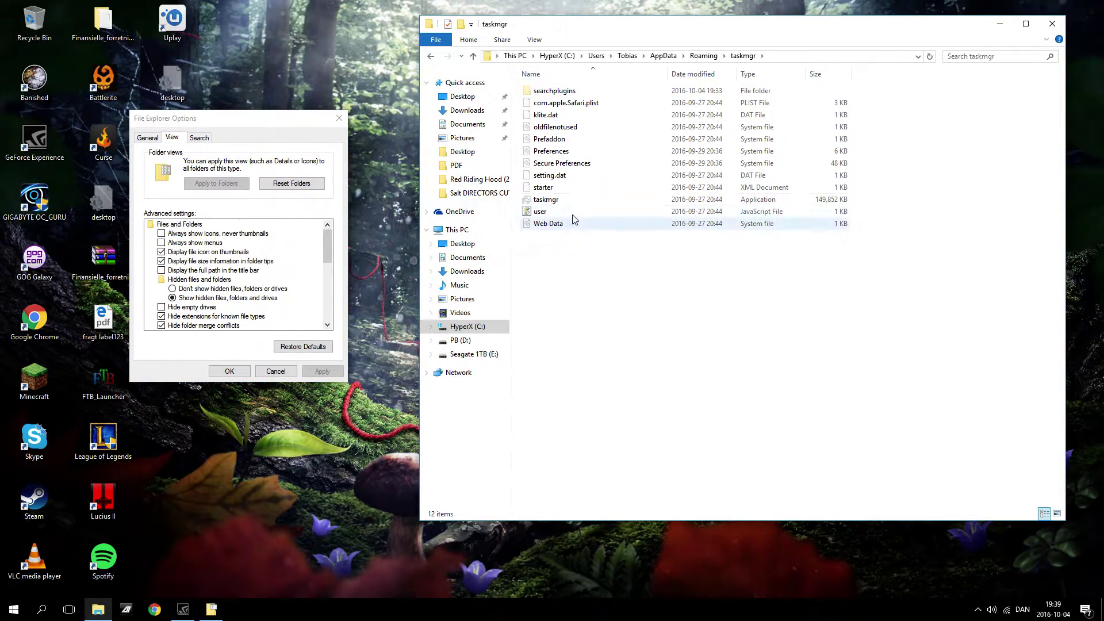
pyautogui.click(703, 56)
pyautogui.rightClick(550, 258)
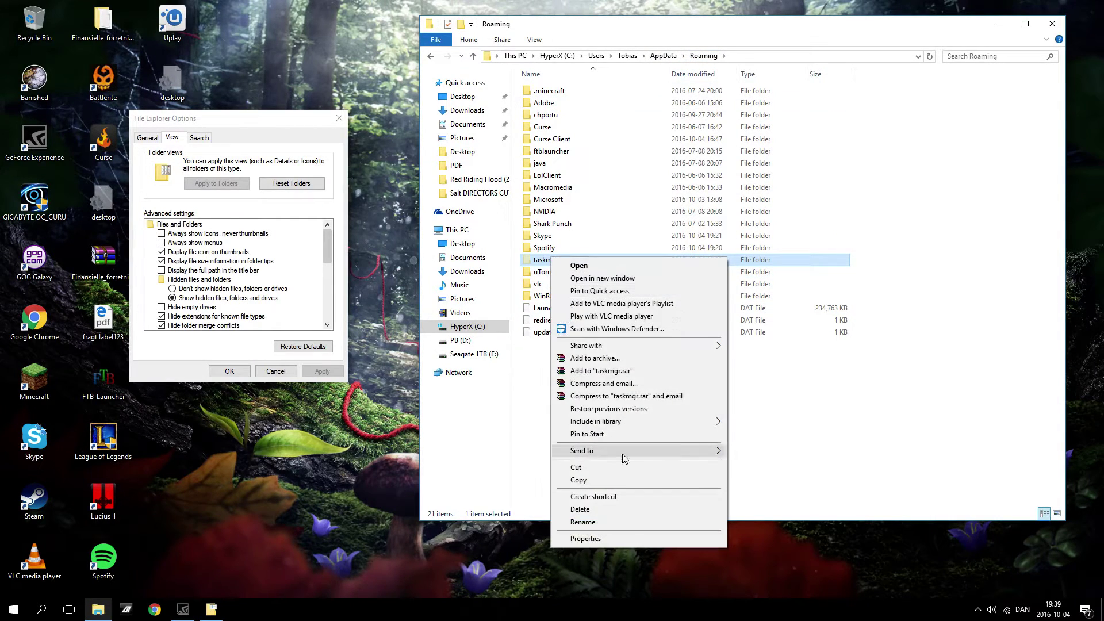
pyautogui.click(598, 509)
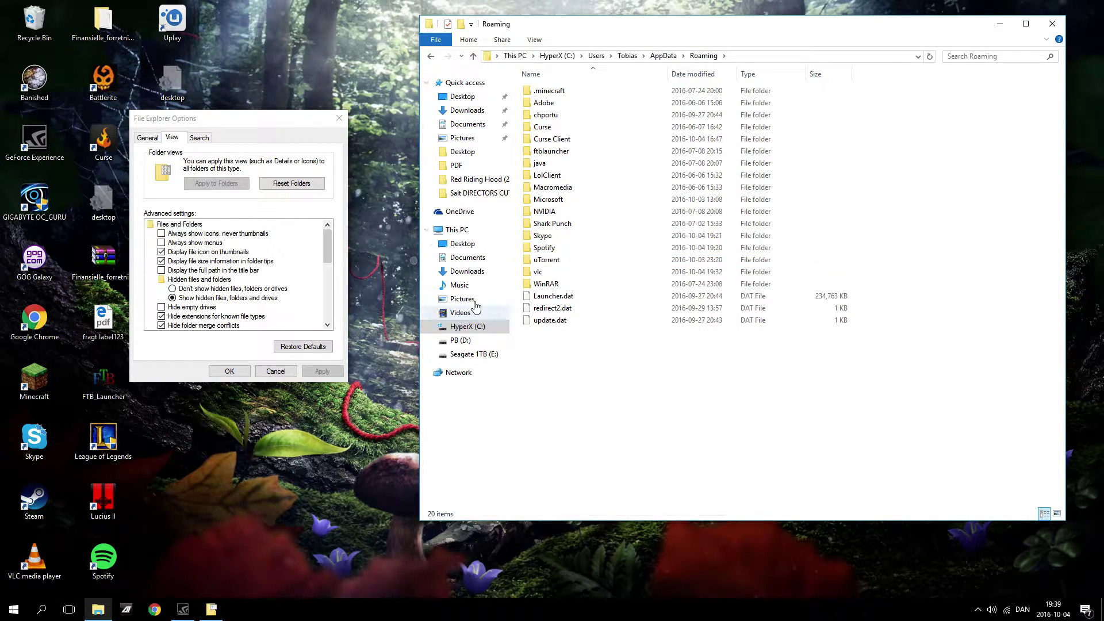
pyautogui.rightClick(54, 33)
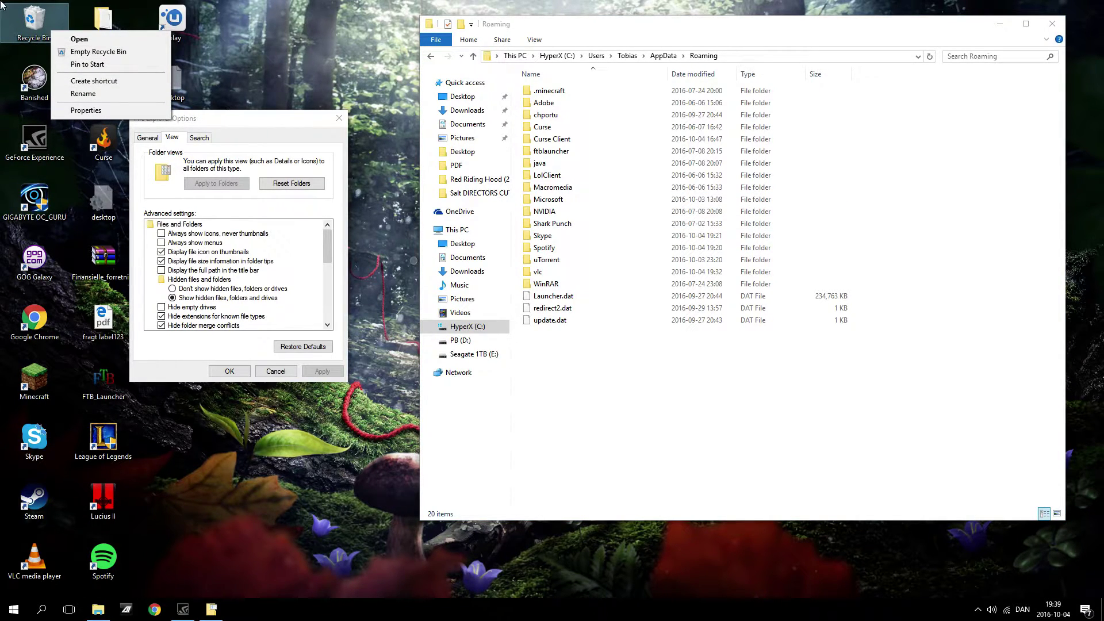
pyautogui.moveTo(292, 122)
pyautogui.mouseDown()
pyautogui.moveTo(320, 173)
pyautogui.moveTo(288, 124)
pyautogui.mouseUp()
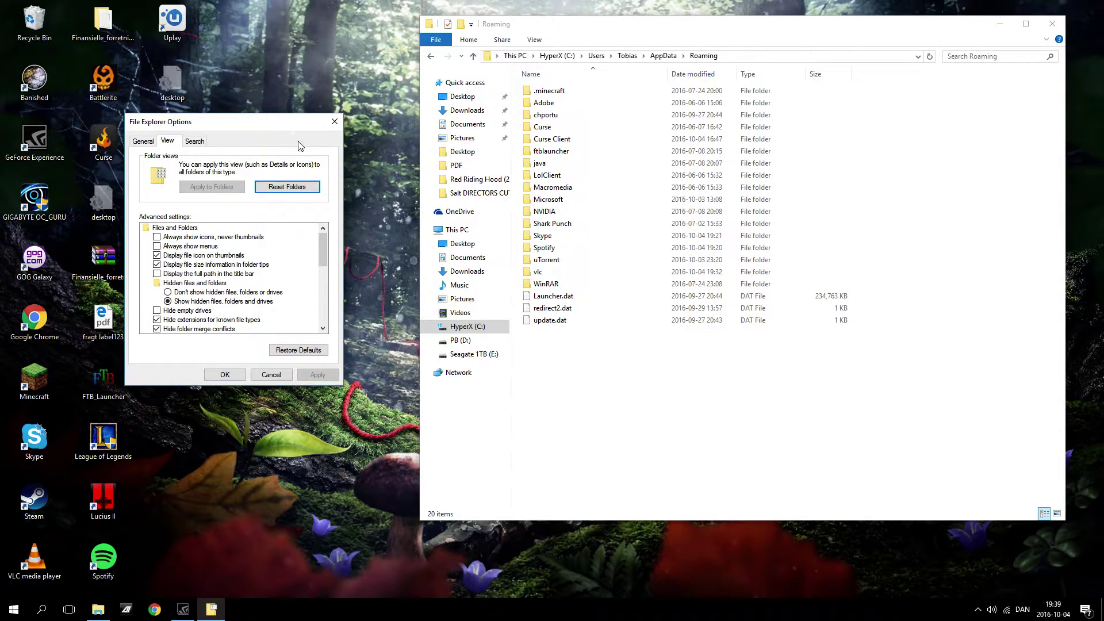
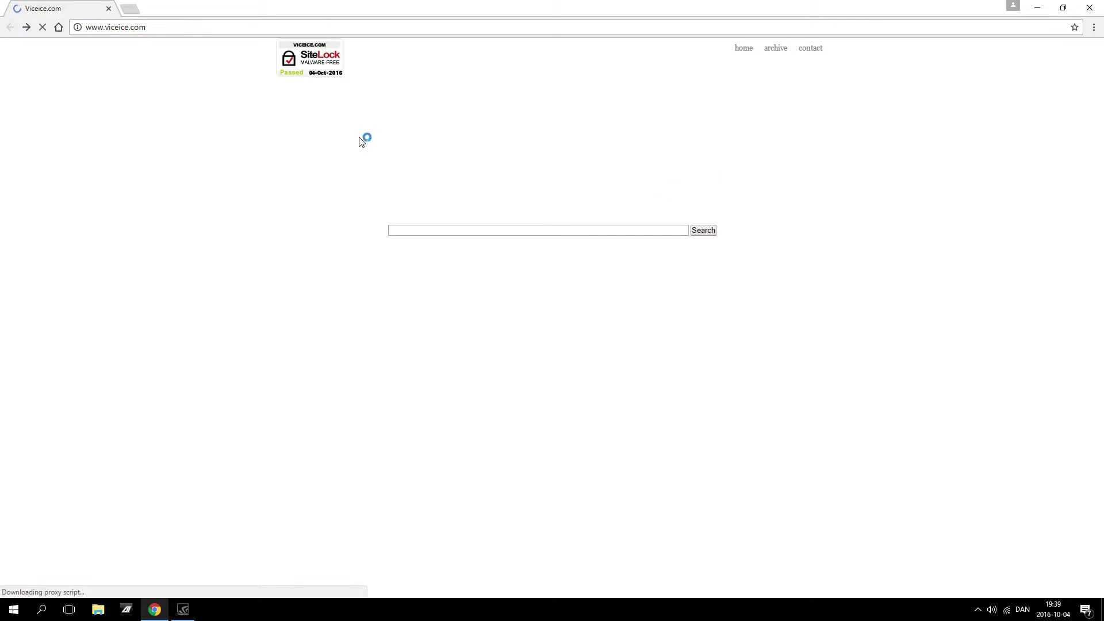
pyautogui.click(1093, 27)
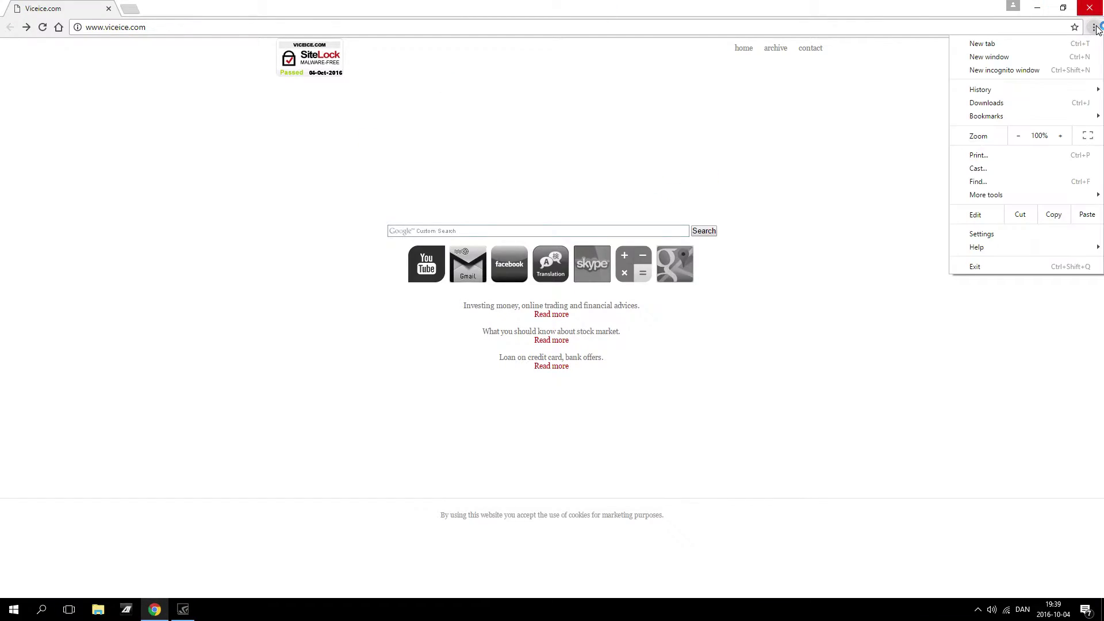
pyautogui.click(988, 233)
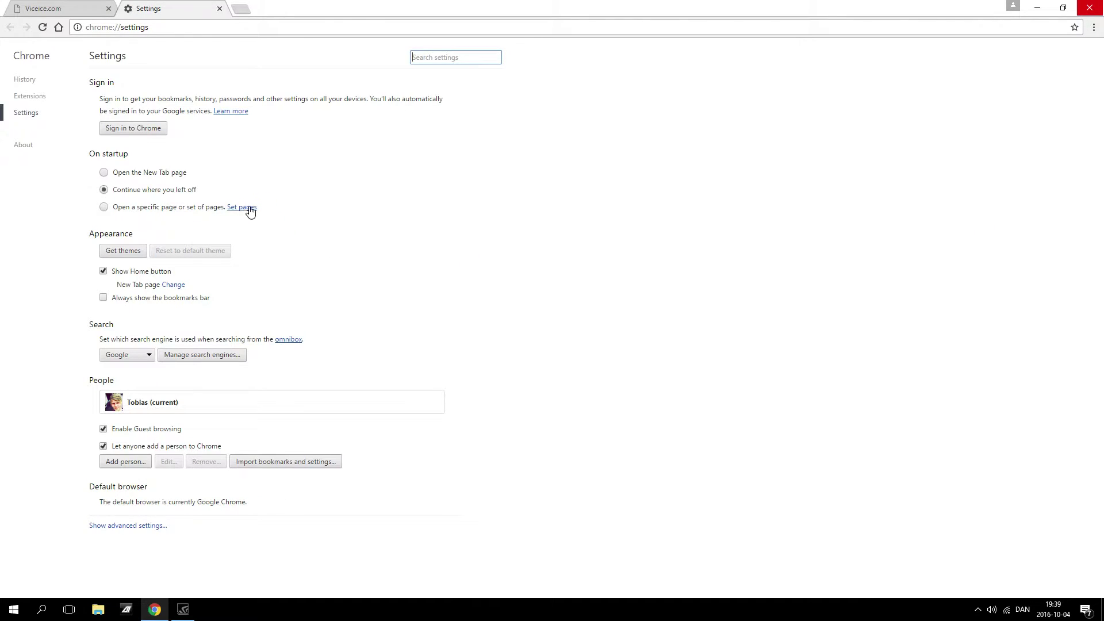
pyautogui.click(244, 209)
pyautogui.click(581, 301)
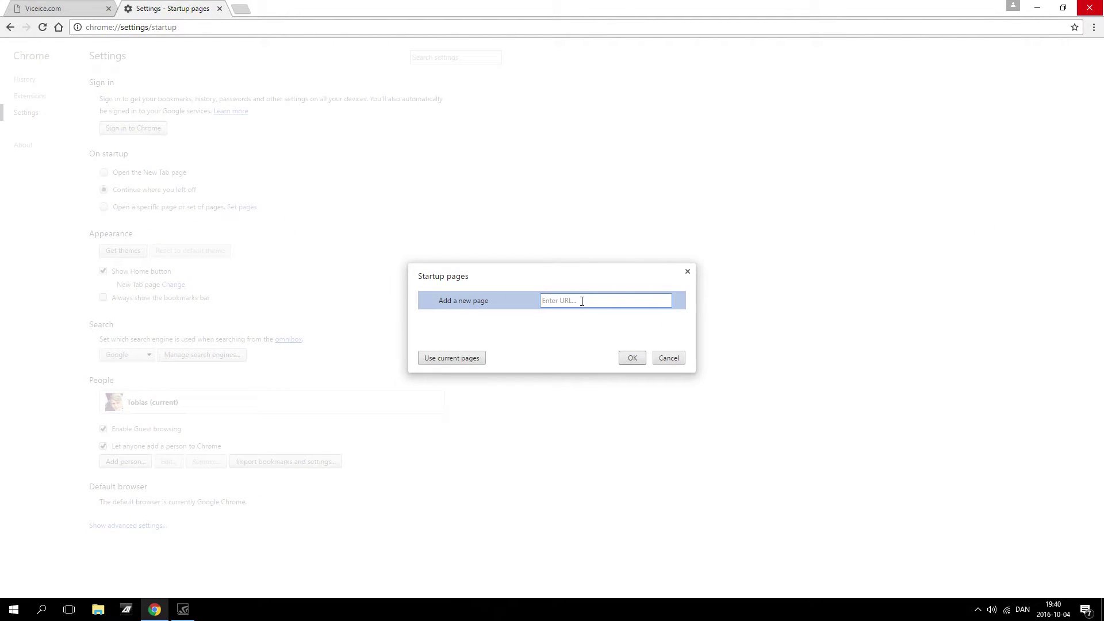
pyautogui.write('google.com')
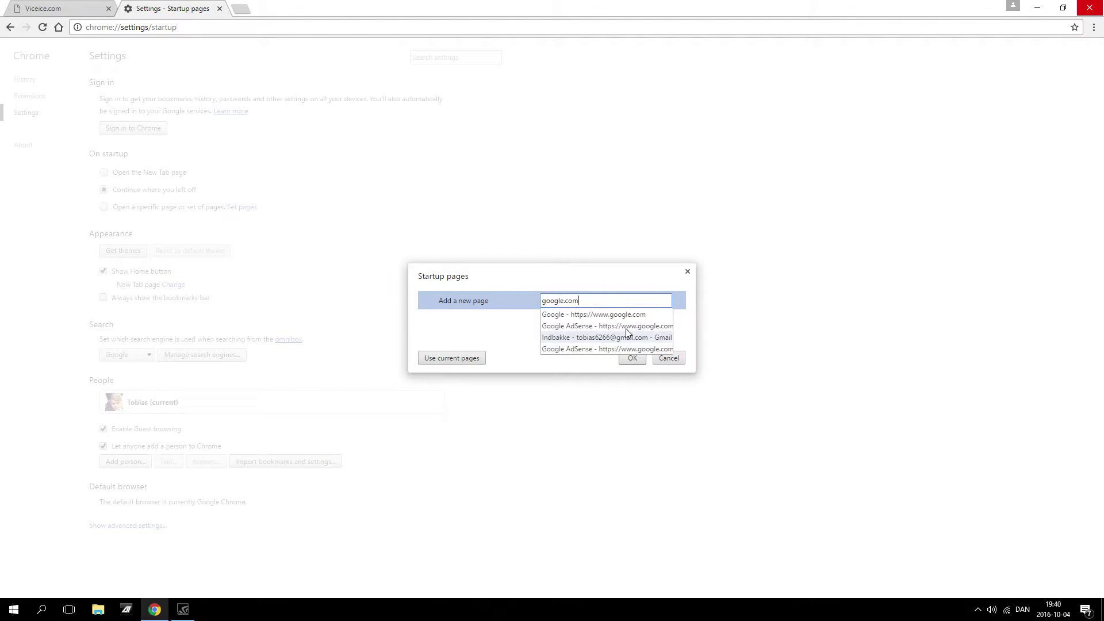
pyautogui.click(615, 314)
pyautogui.click(631, 358)
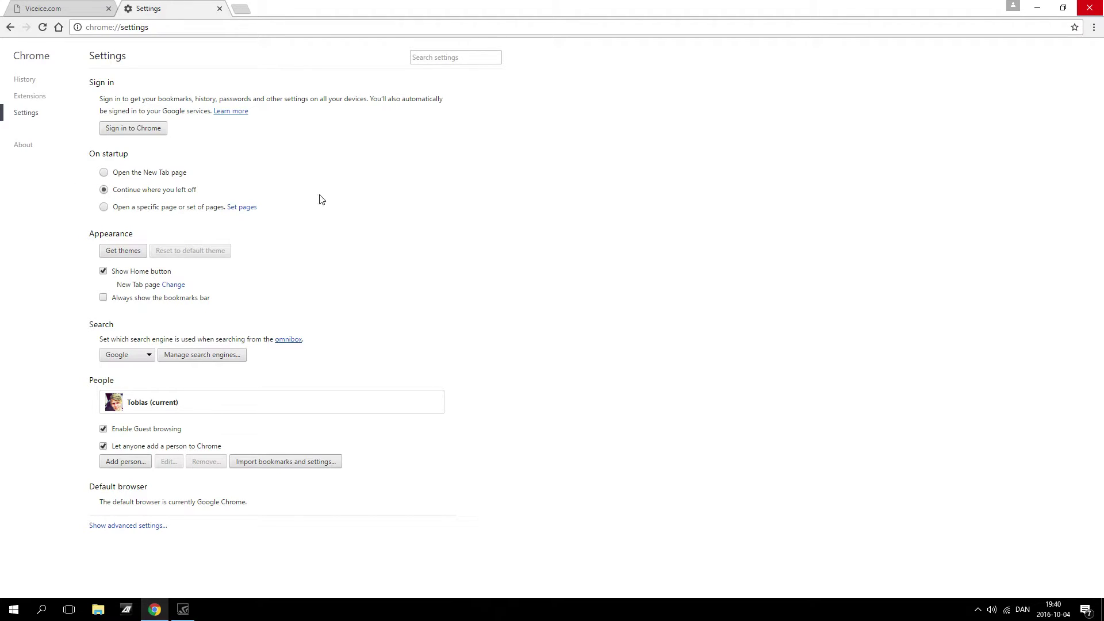
# Step: Remove viceice.com from Chrome's default search engines, leaving Google as the default, and close the search engine list
pyautogui.click(146, 355)
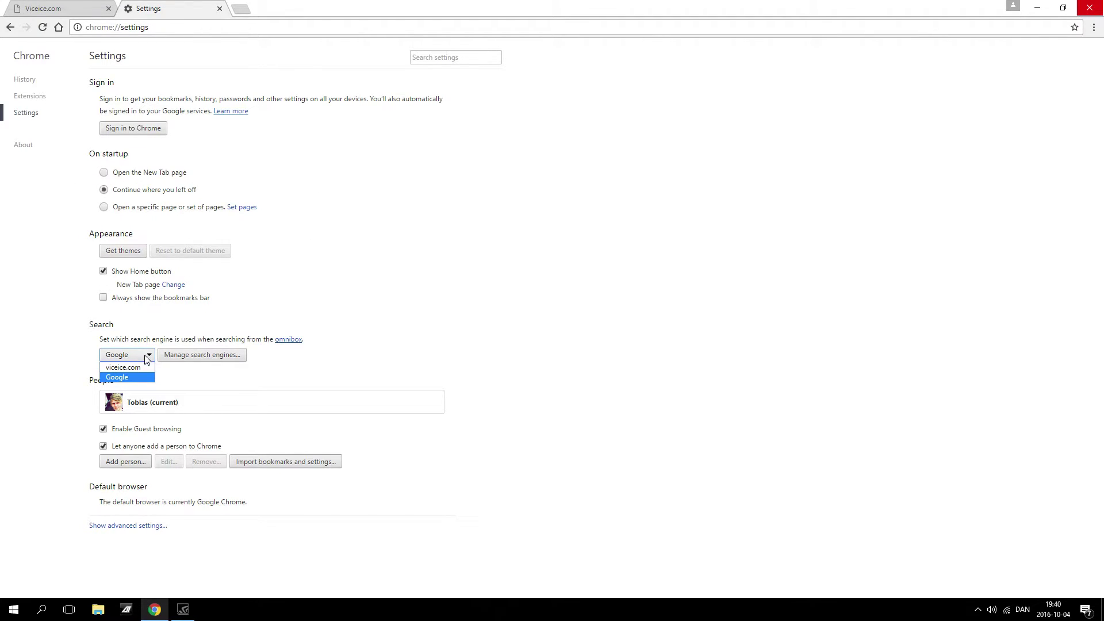
pyautogui.click(196, 351)
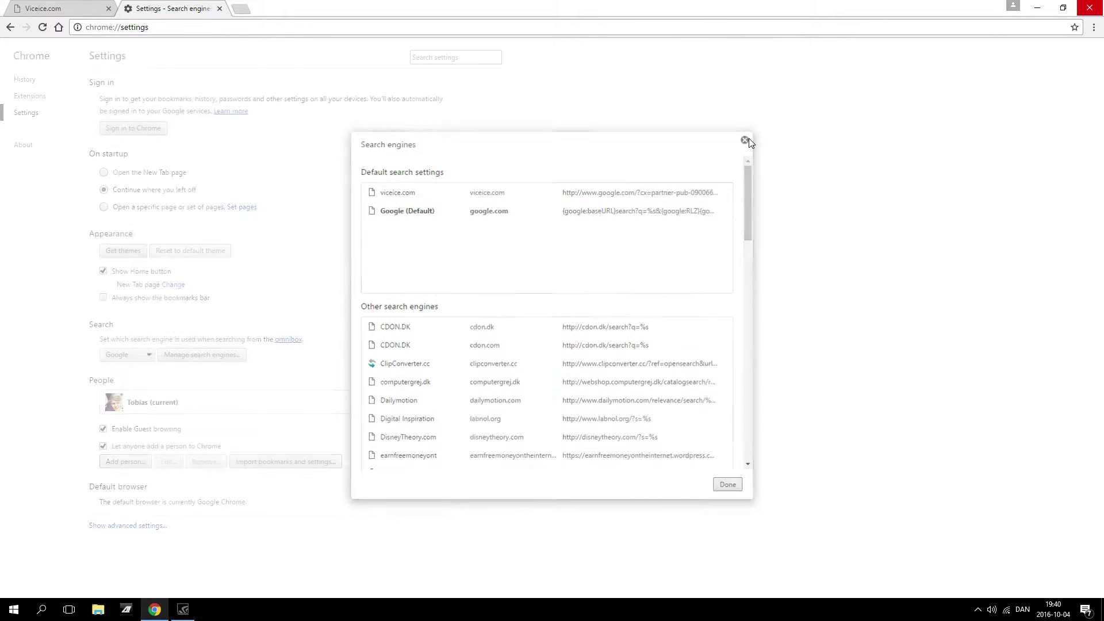
pyautogui.click(746, 142)
pyautogui.click(202, 357)
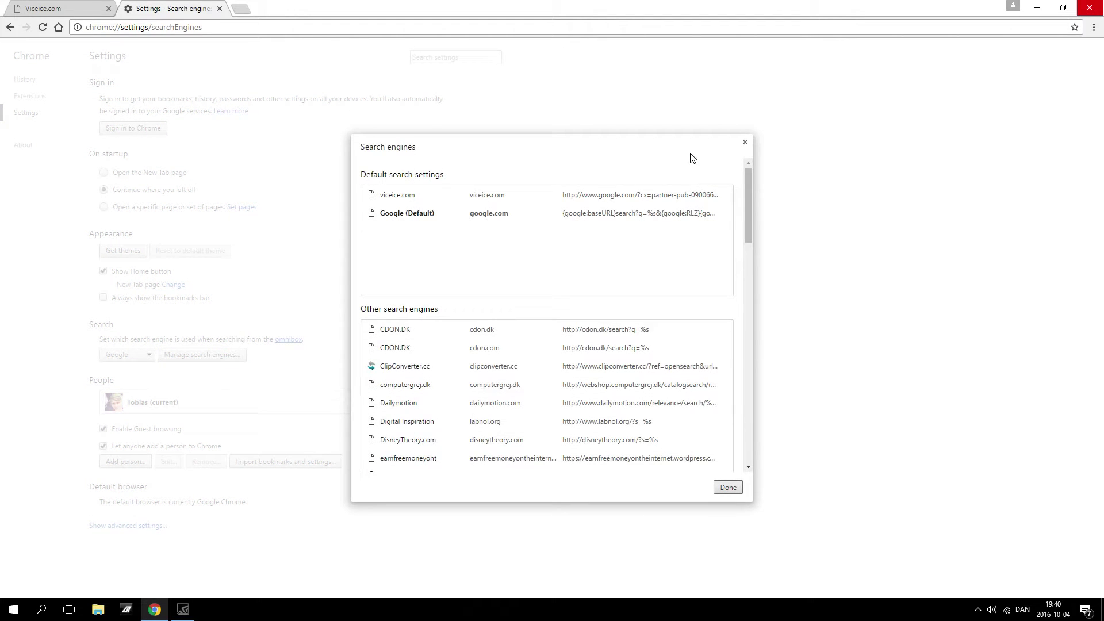
pyautogui.click(726, 195)
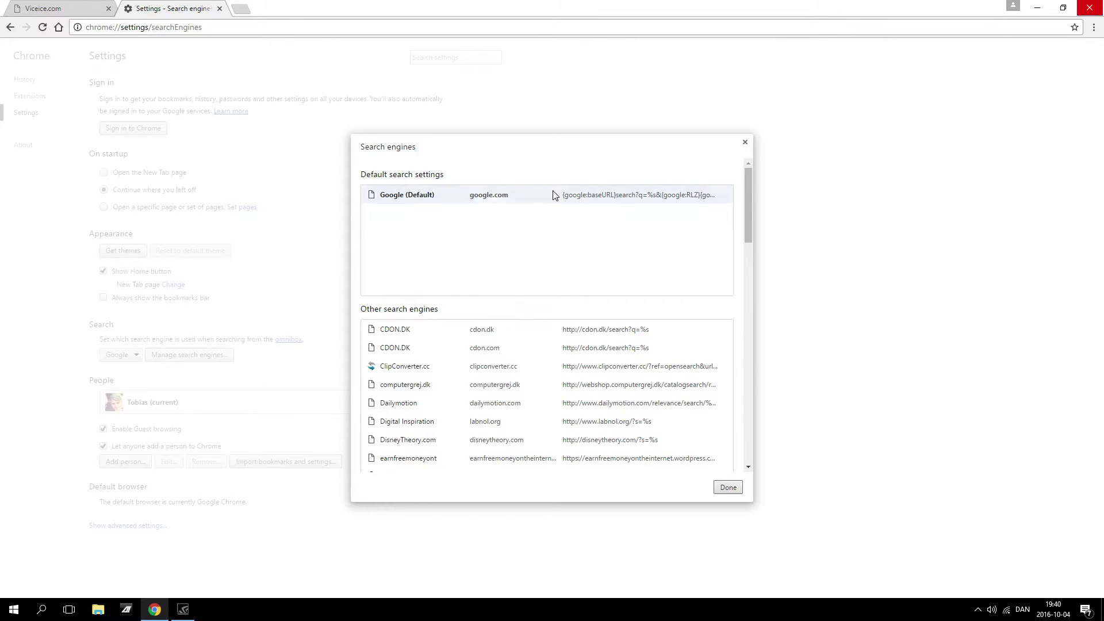
pyautogui.click(728, 488)
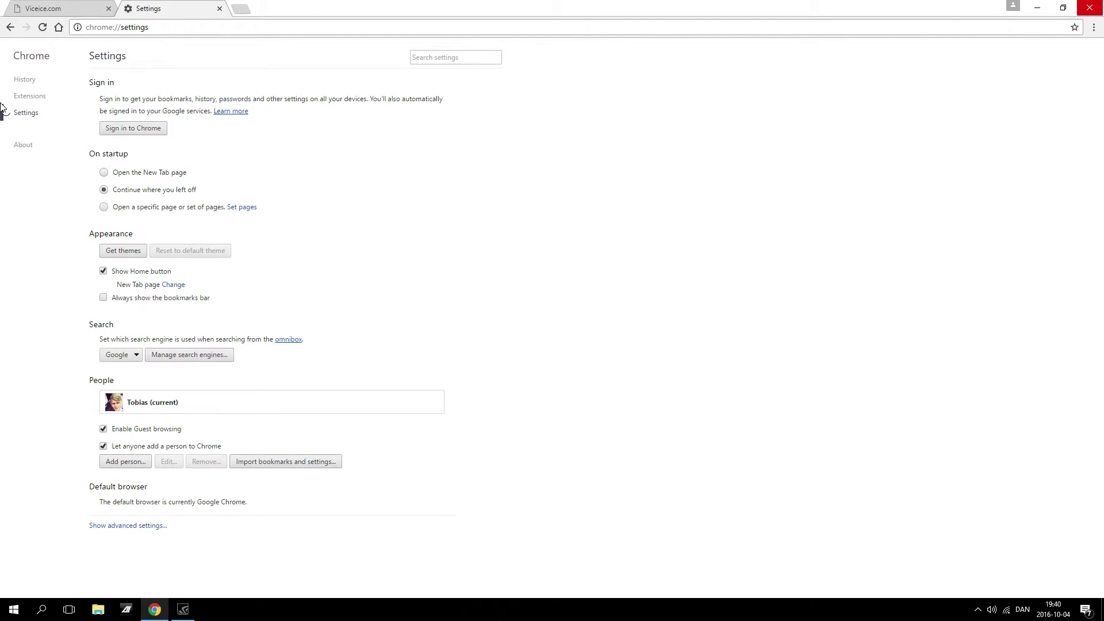
pyautogui.click(92, 7)
pyautogui.click(103, 29)
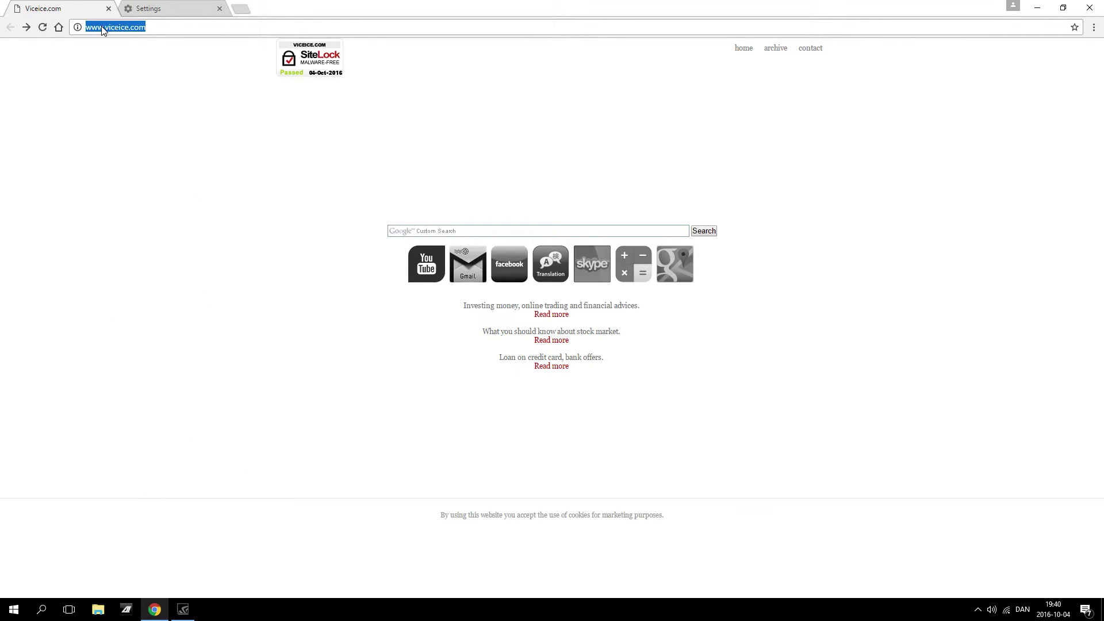
pyautogui.write('google.com/adsense/app?hl=da')
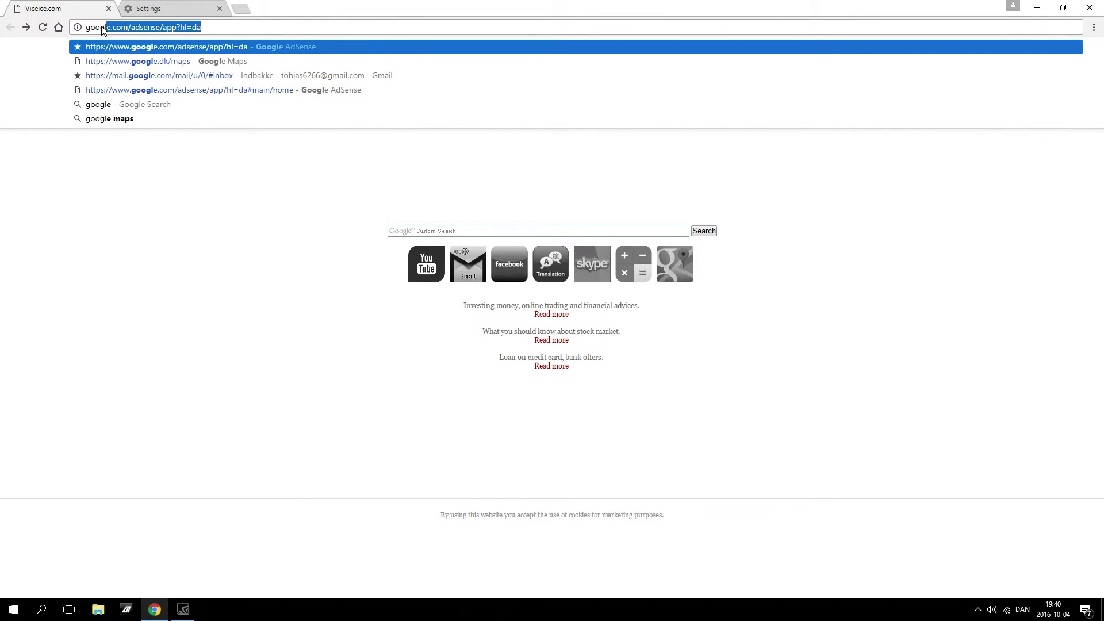
pyautogui.press('Return')
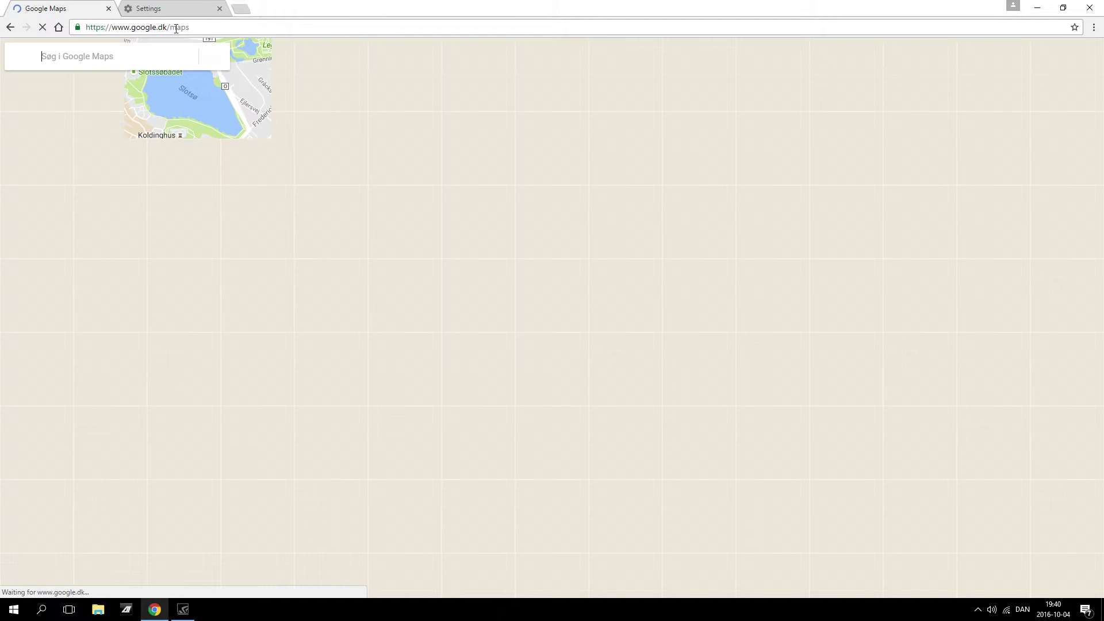
pyautogui.moveTo(189, 27); pyautogui.dragTo(170, 32)
pyautogui.press('BackSpace')
pyautogui.press('Return')
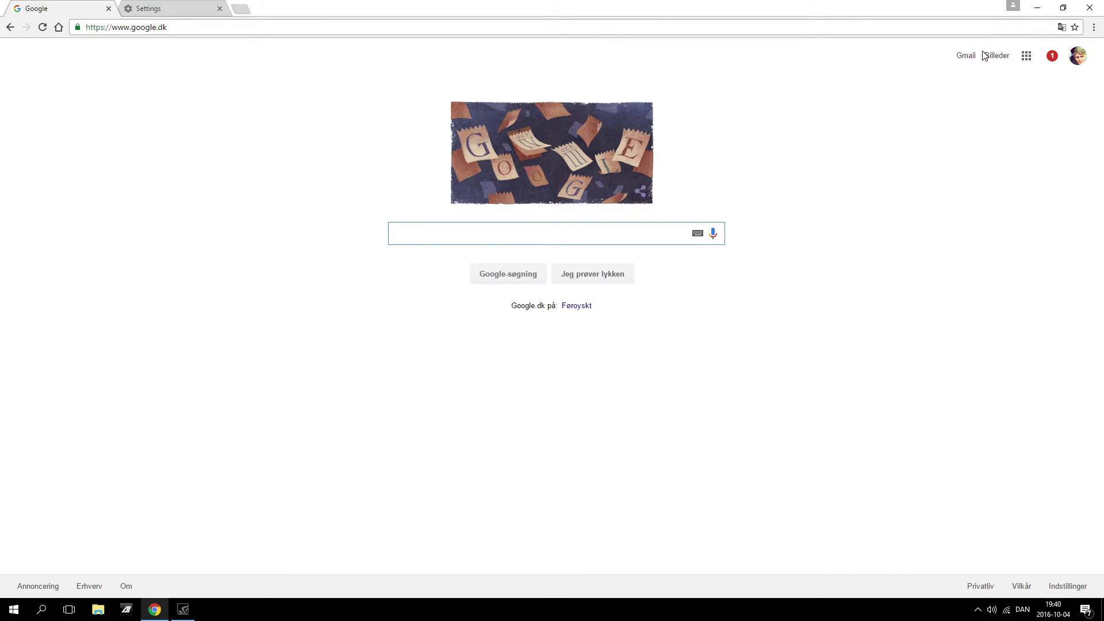
# Step: Show the bookmarks bar in Chrome and close the Settings tab
pyautogui.click(1093, 27)
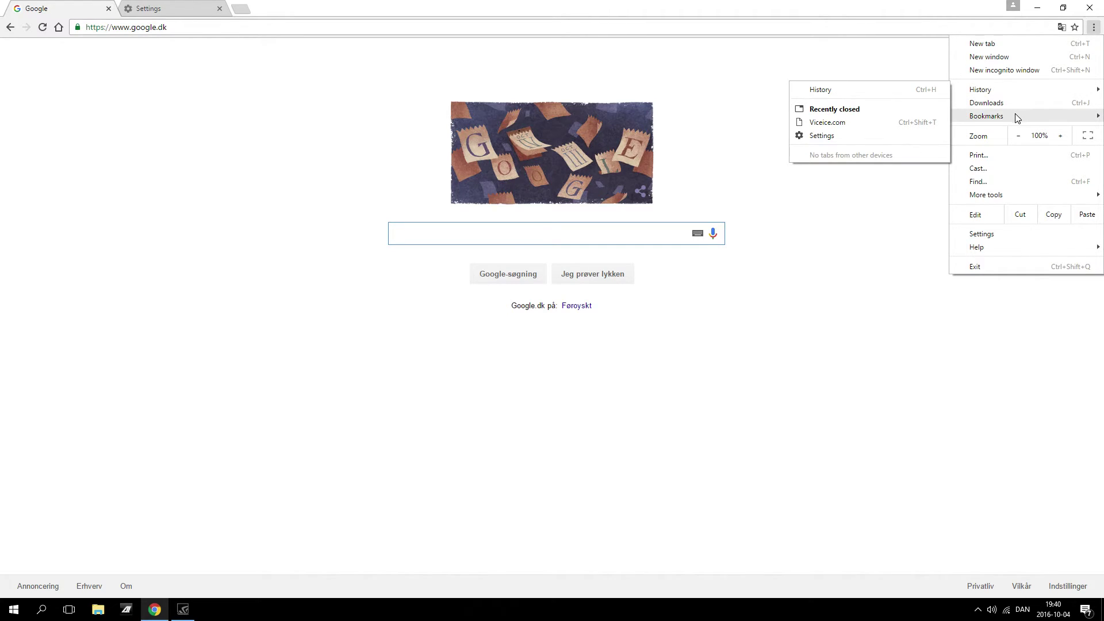
pyautogui.moveTo(1015, 116)
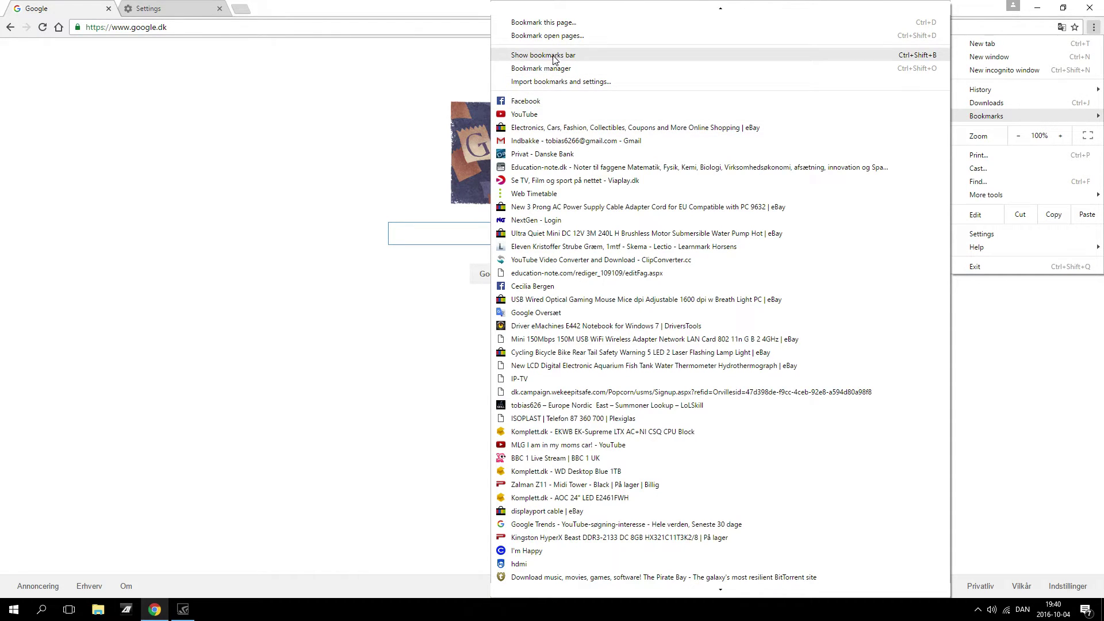
pyautogui.click(507, 56)
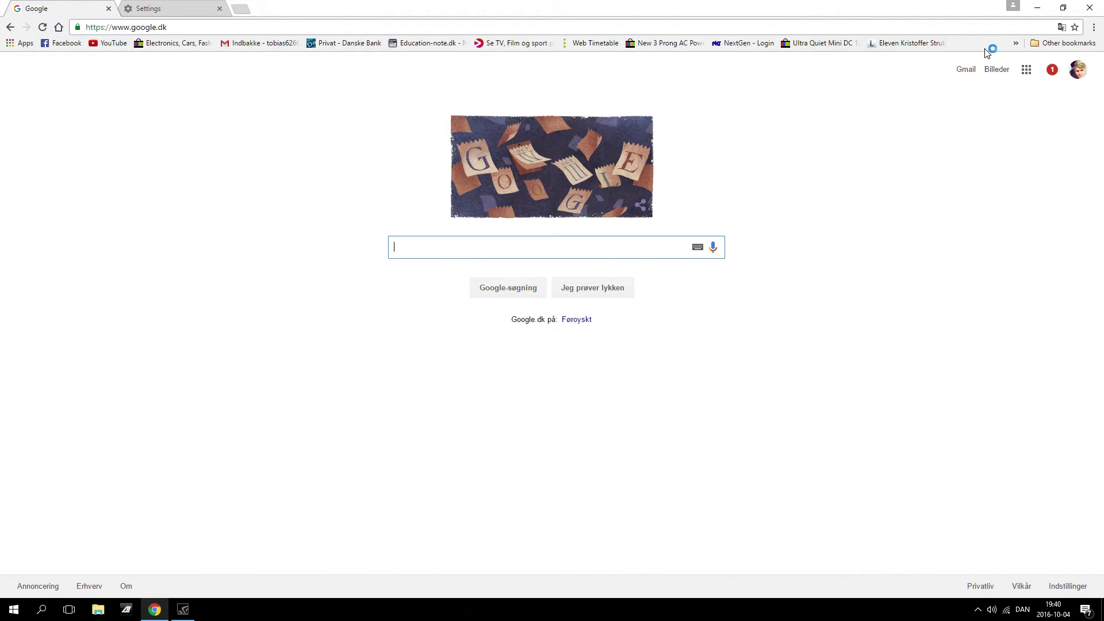
pyautogui.click(189, 8)
pyautogui.click(219, 8)
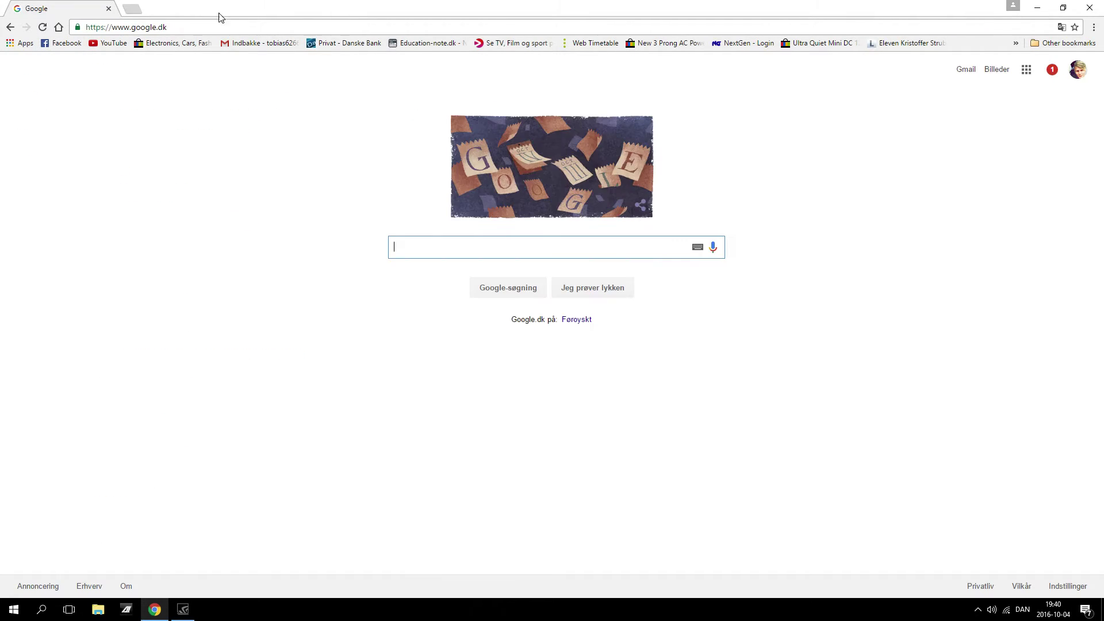
# Step: Open the YouTube bookmark in a new tab and minimize Chrome with the Google tab active
pyautogui.click(130, 10)
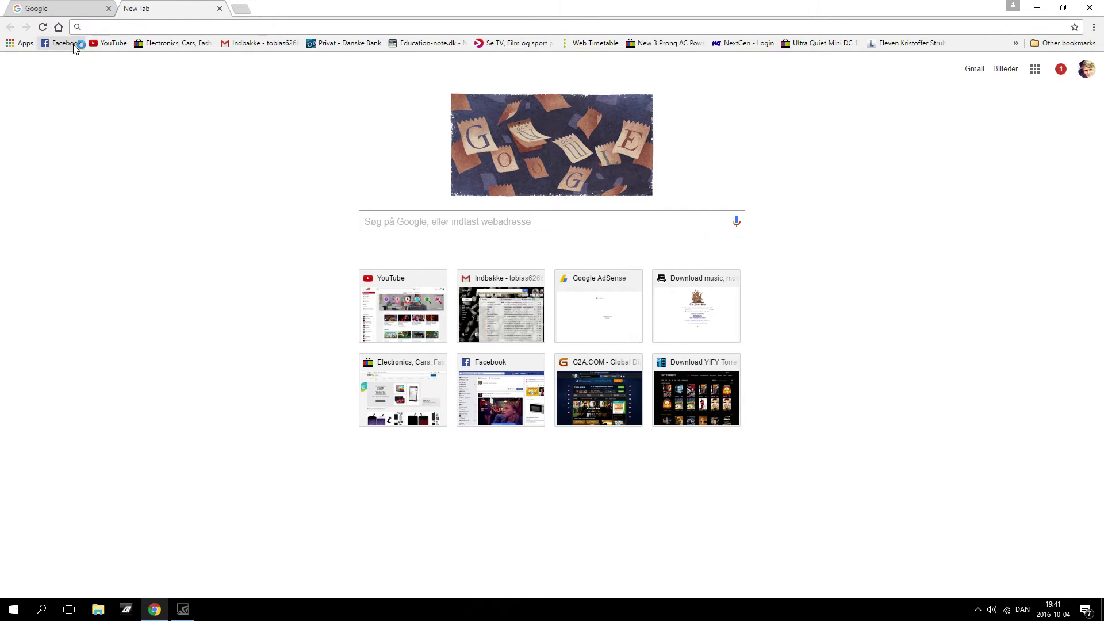
pyautogui.click(110, 43)
pyautogui.click(17, 6)
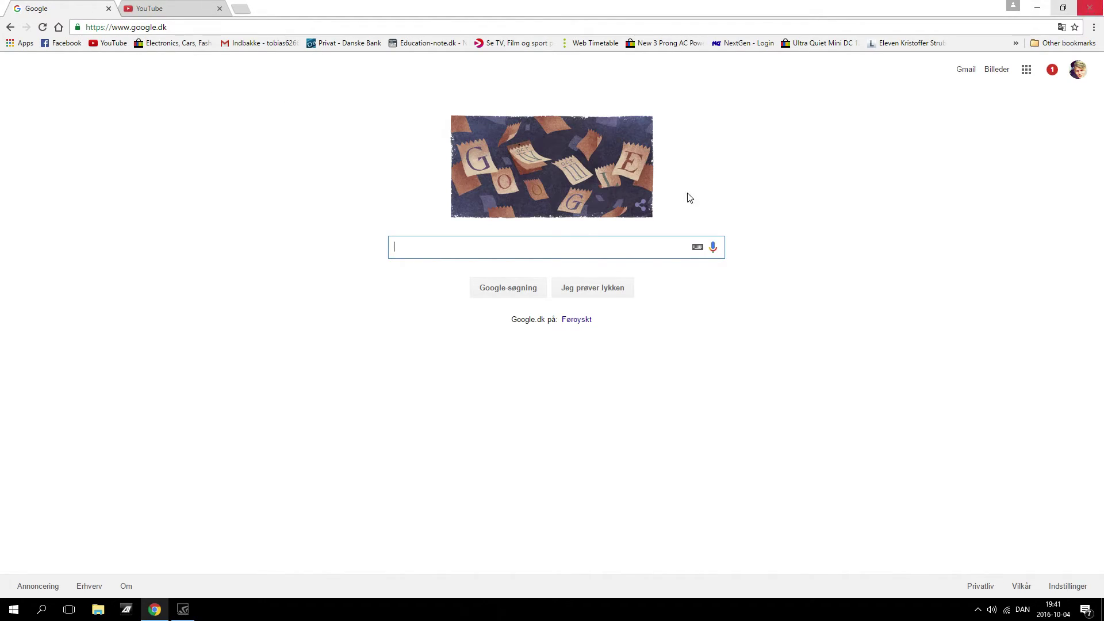
pyautogui.click(1038, 7)
pyautogui.click(155, 610)
pyautogui.click(1037, 8)
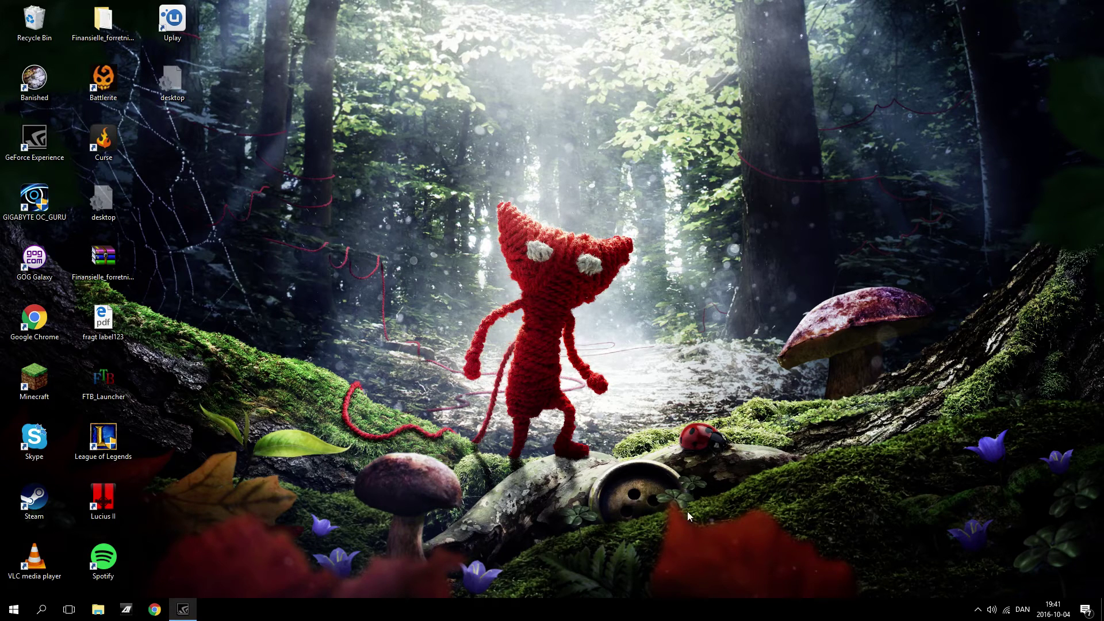
# Step: Open Task Manager's list of start-up programs and disable Spotify and SpotifyWebHelper
pyautogui.rightClick(422, 609)
pyautogui.click(402, 564)
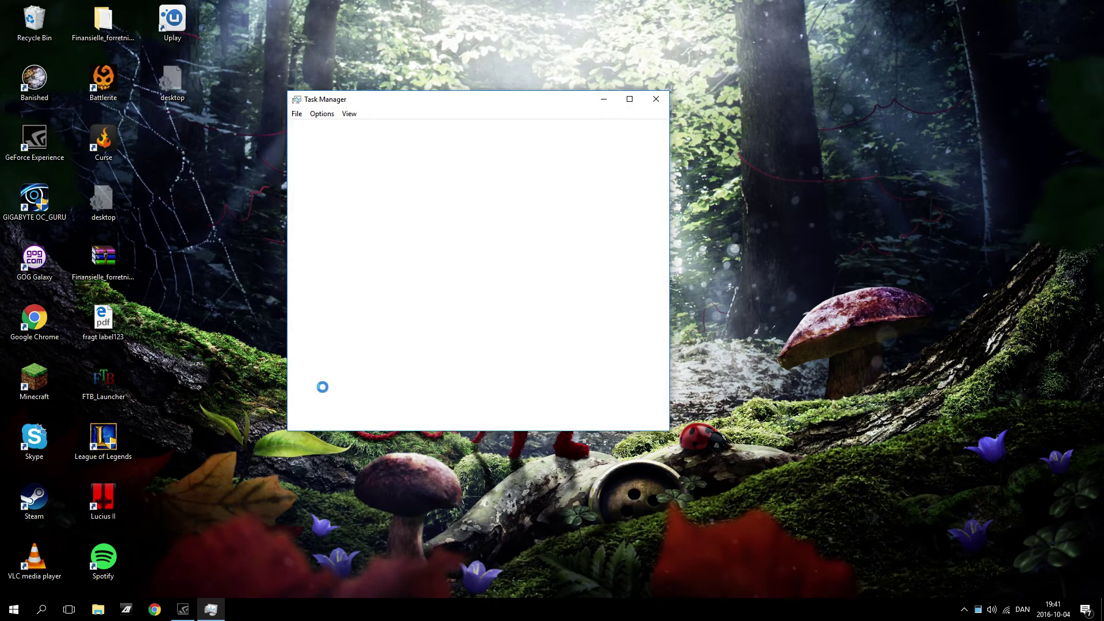
pyautogui.click(433, 130)
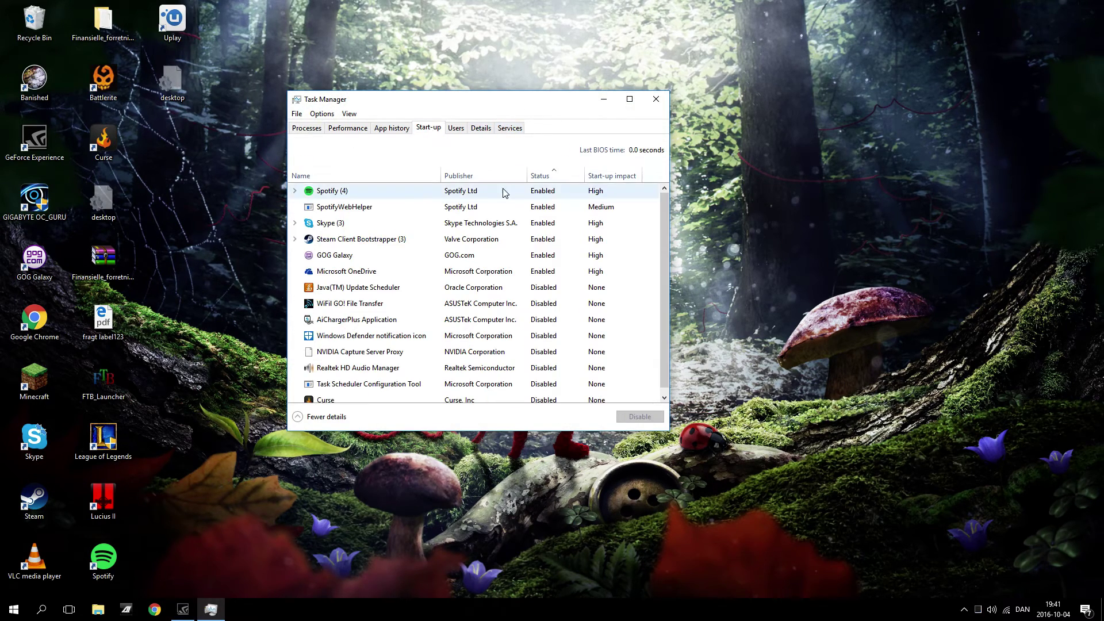
pyautogui.click(412, 207)
pyautogui.rightClick(416, 191)
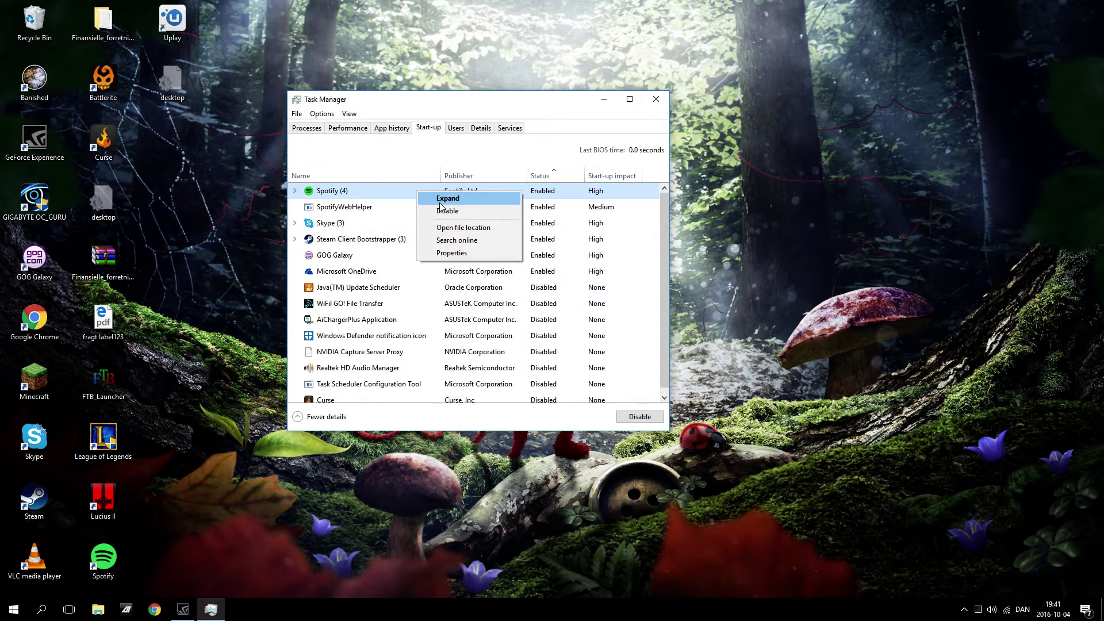
pyautogui.click(453, 211)
pyautogui.rightClick(424, 192)
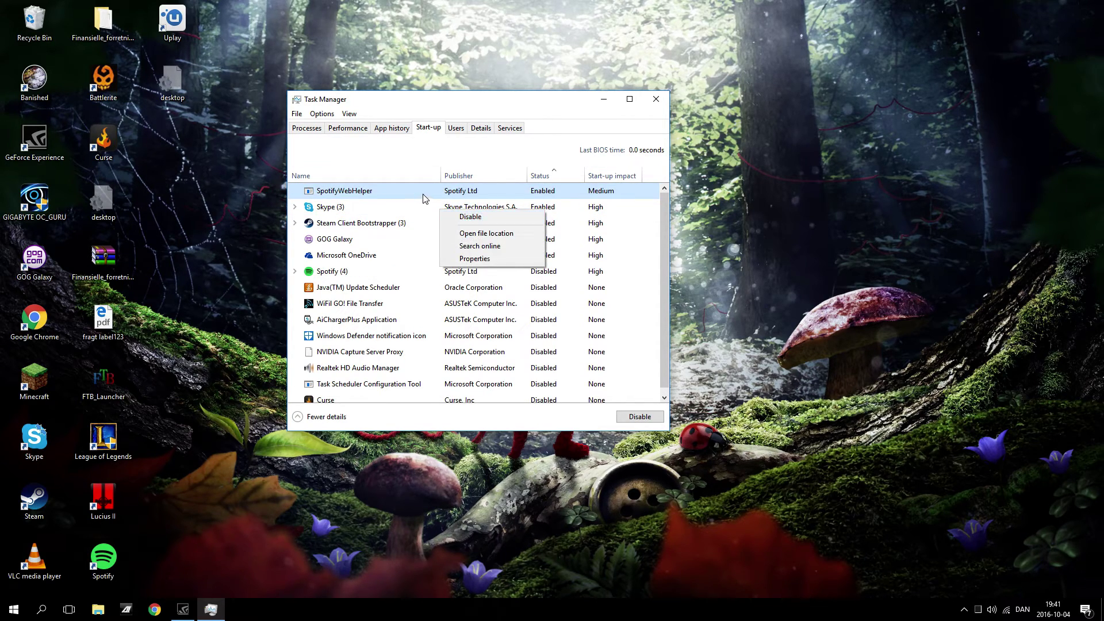
pyautogui.click(455, 202)
# Step: Expand the Skype start-up entry and disable it
pyautogui.rightClick(360, 192)
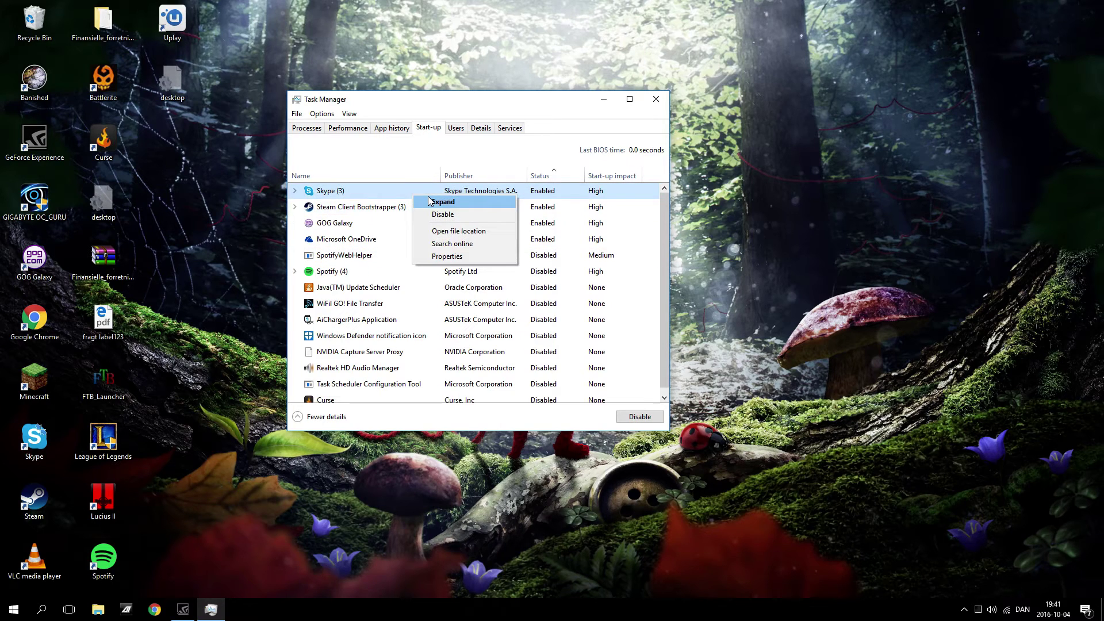
pyautogui.click(422, 201)
pyautogui.rightClick(423, 203)
pyautogui.click(438, 216)
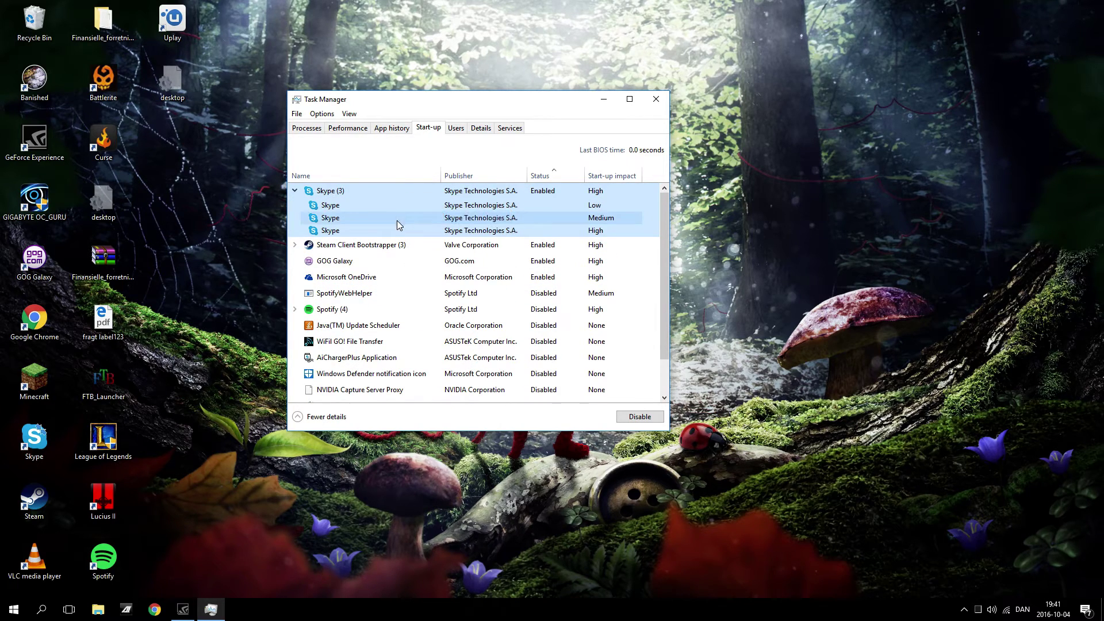
pyautogui.rightClick(418, 195)
pyautogui.click(435, 217)
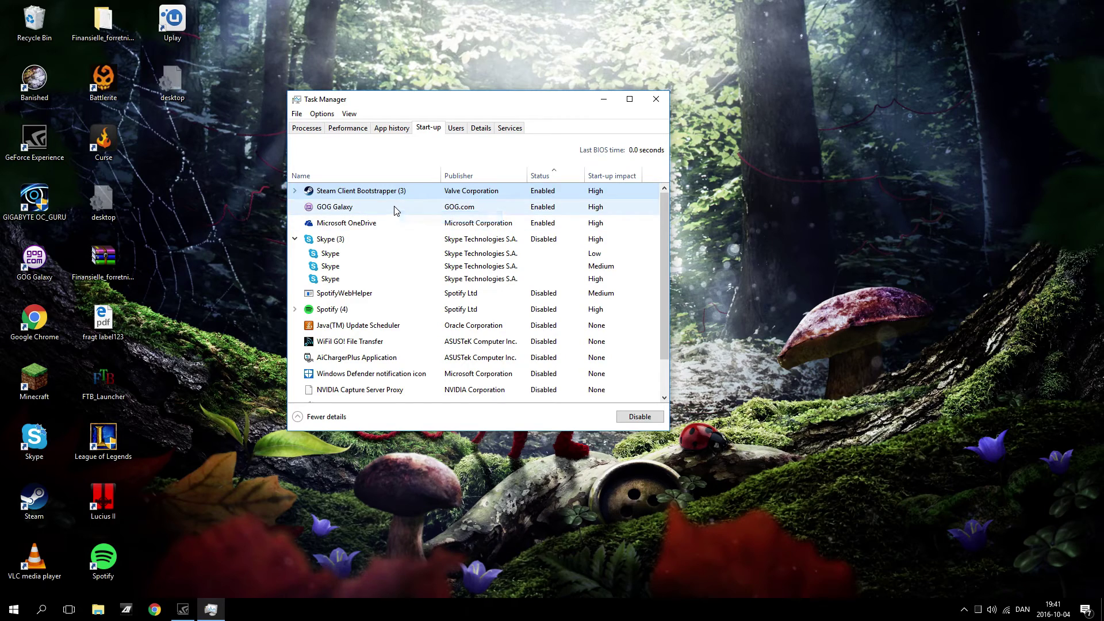
# Step: Disable Steam Client Bootstrapper, GOG Galaxy and Microsoft OneDrive at start-up and close Task Manager
pyautogui.rightClick(393, 197)
pyautogui.click(403, 205)
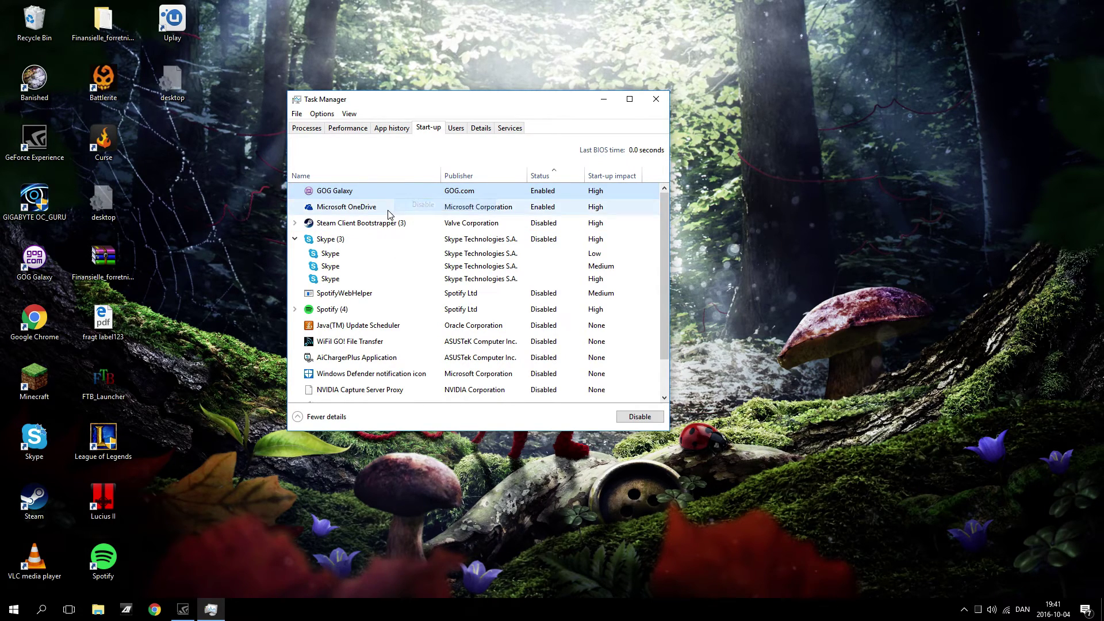
pyautogui.rightClick(382, 194)
pyautogui.click(402, 202)
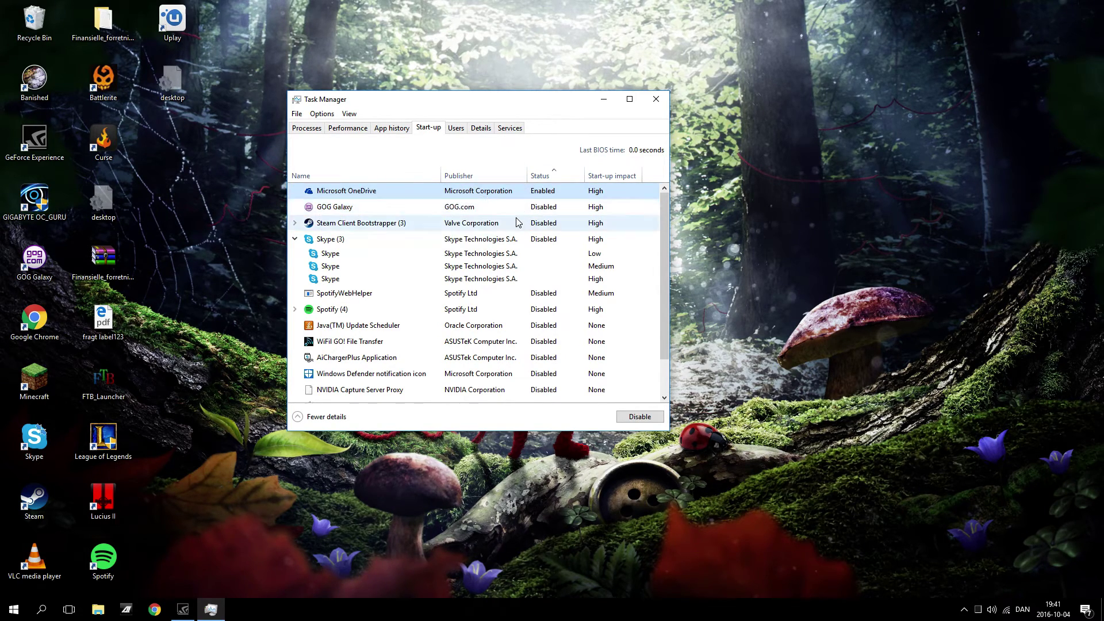
pyautogui.scroll(-1, 517, 221)
pyautogui.scroll(1, 516, 222)
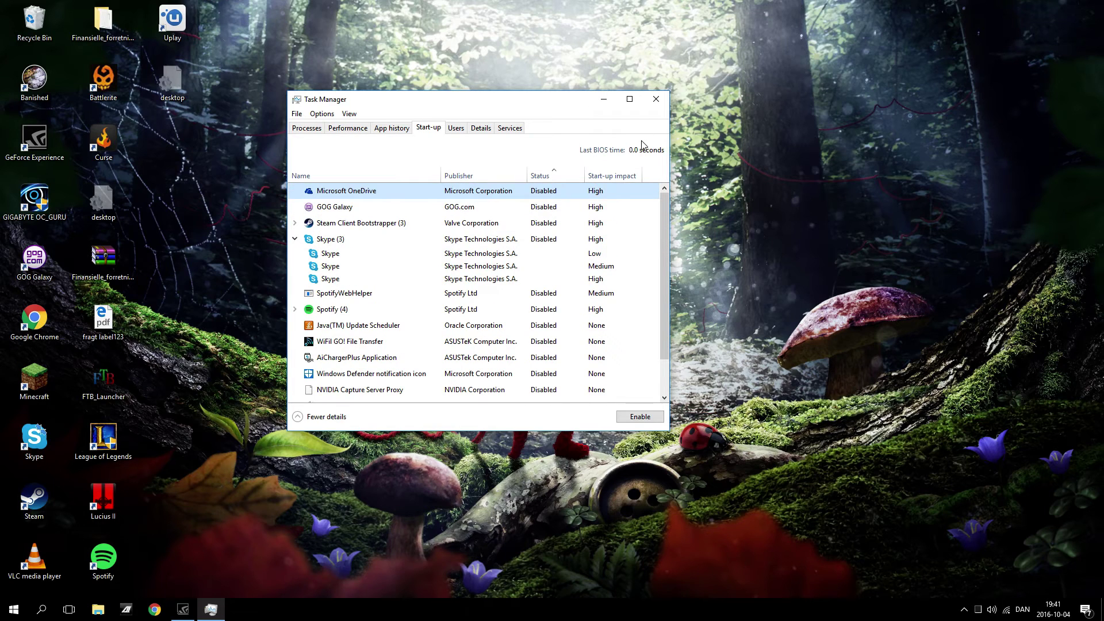
pyautogui.click(655, 98)
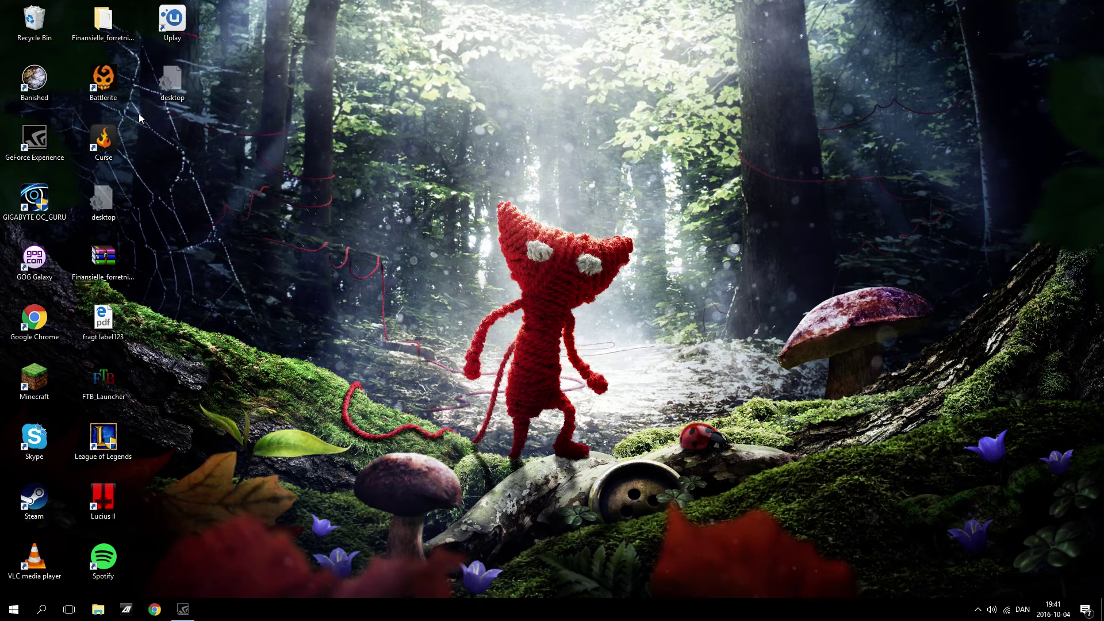
pyautogui.moveTo(124, 108); pyautogui.dragTo(946, 468)
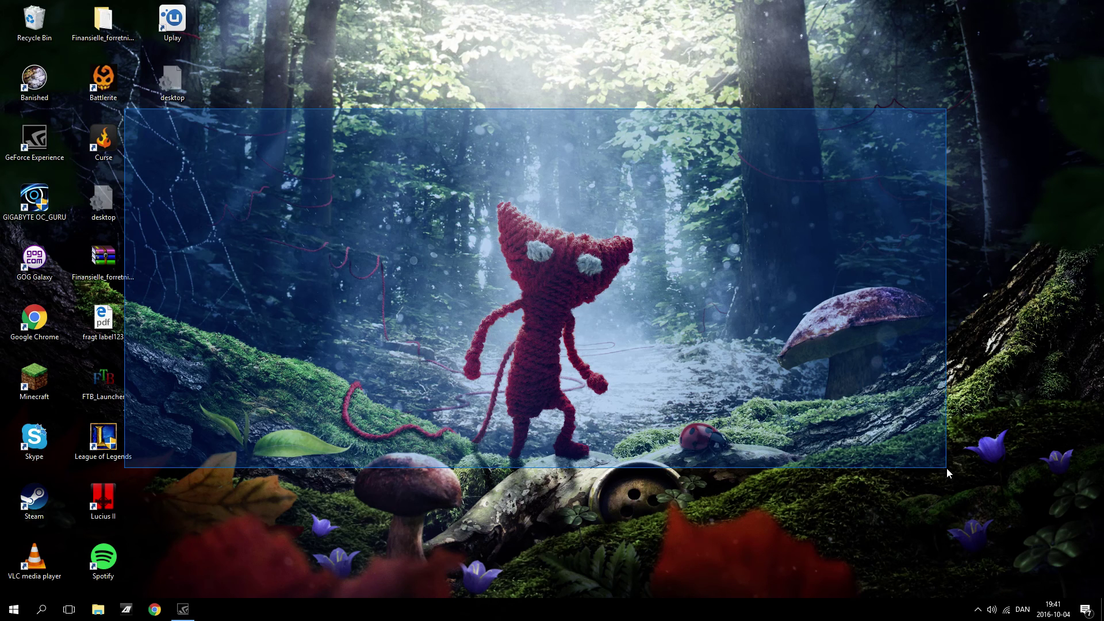
pyautogui.moveTo(947, 469); pyautogui.dragTo(947, 469)
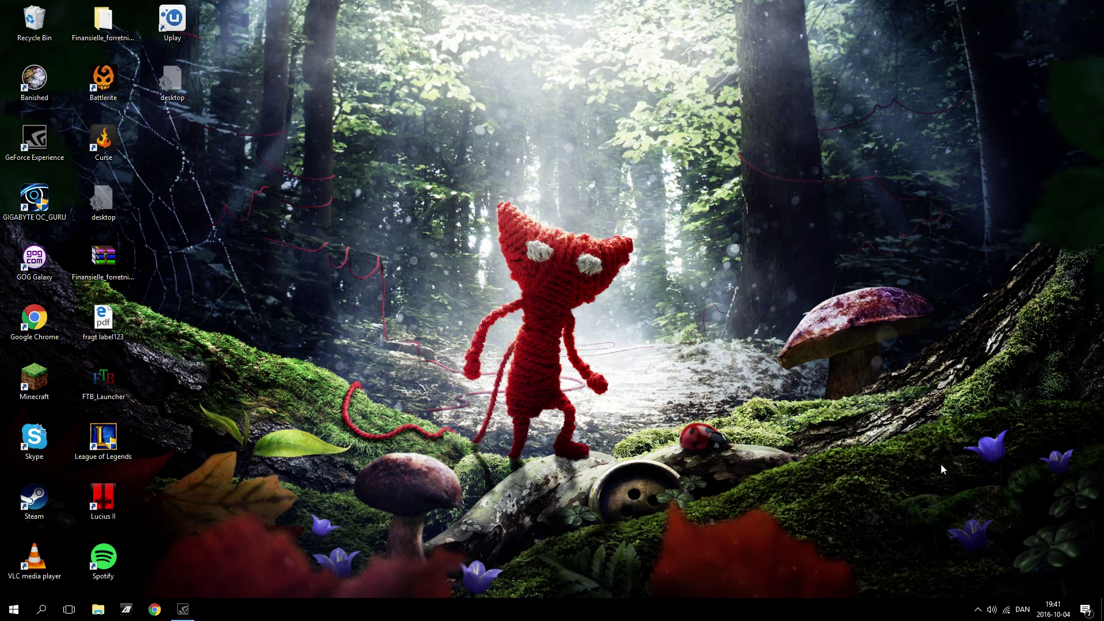